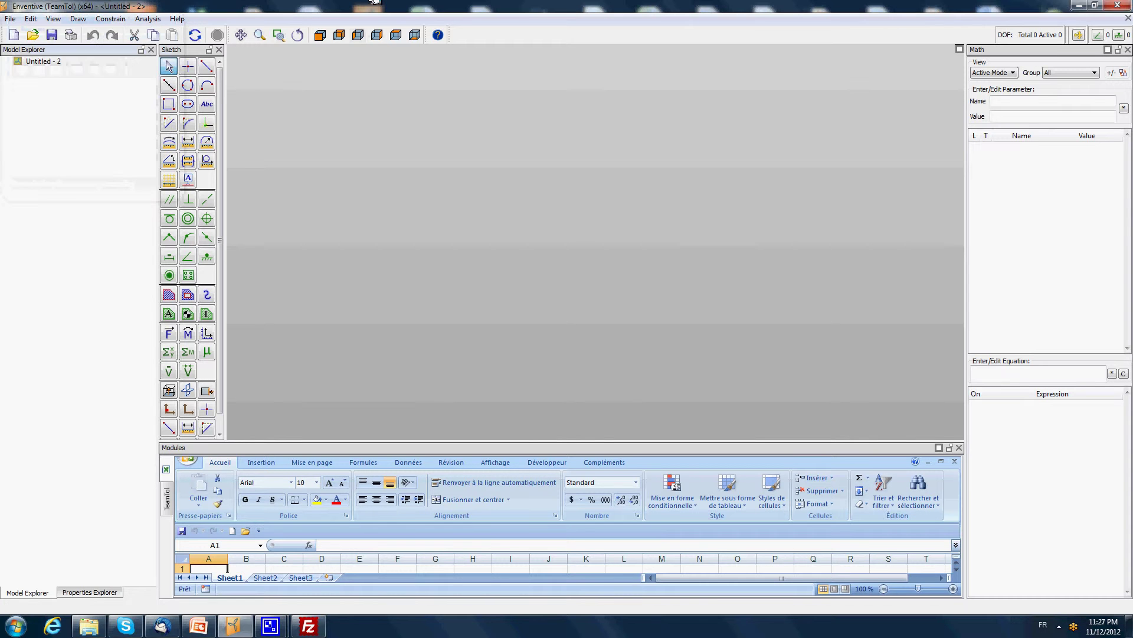
# Step: Load a model instance from the support file into Untitled - 2
pyautogui.click(41, 61)
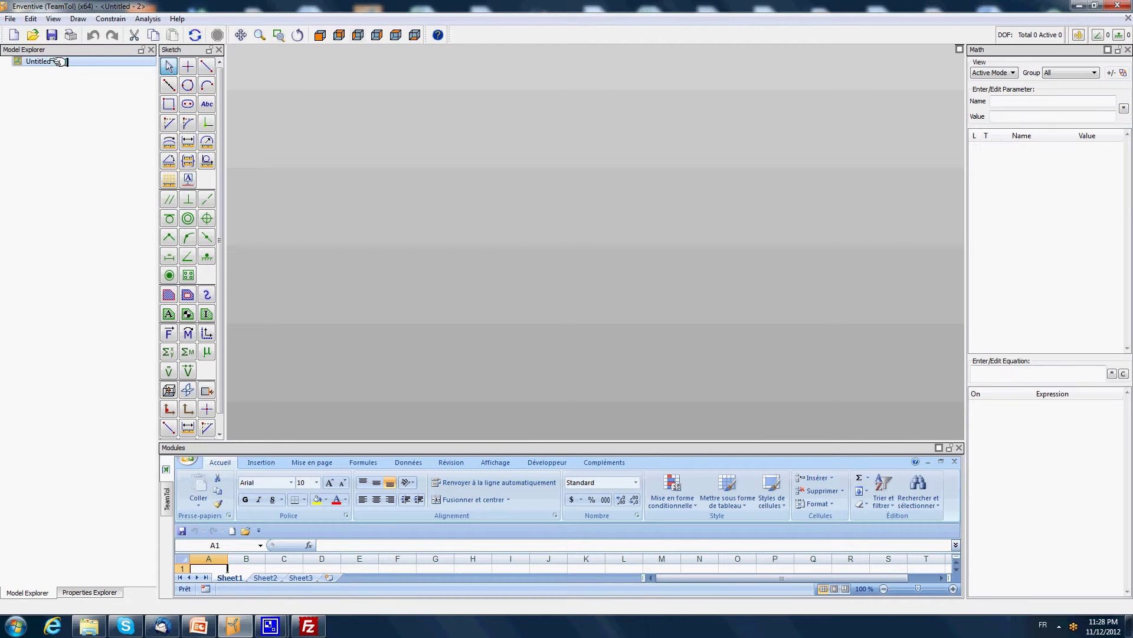
pyautogui.rightClick(59, 61)
pyautogui.click(118, 103)
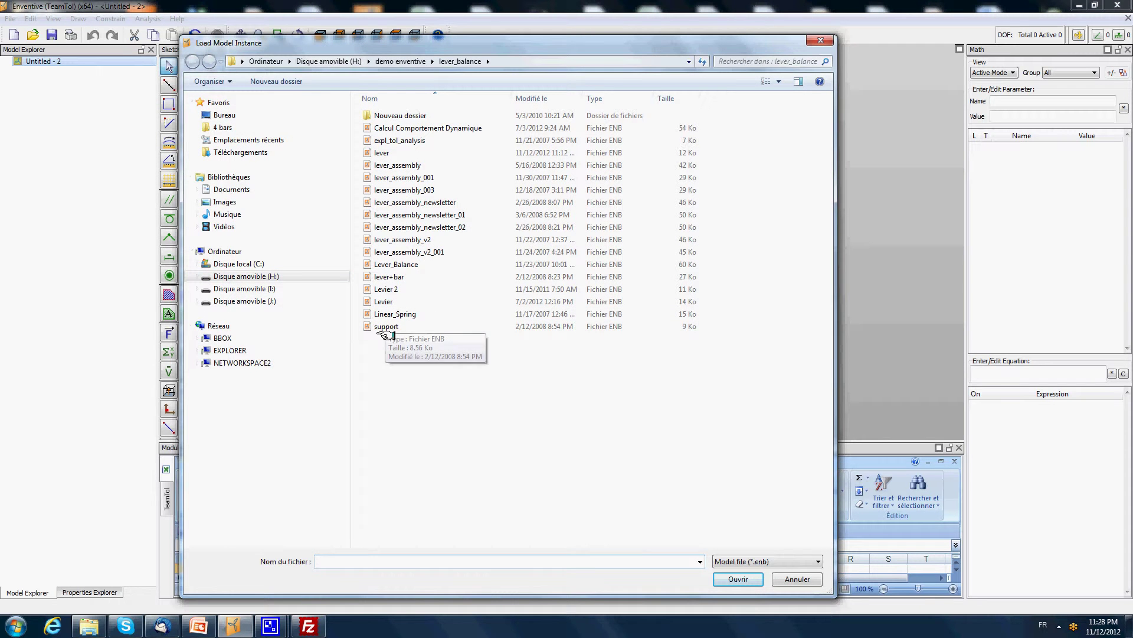
pyautogui.click(389, 328)
pyautogui.click(737, 579)
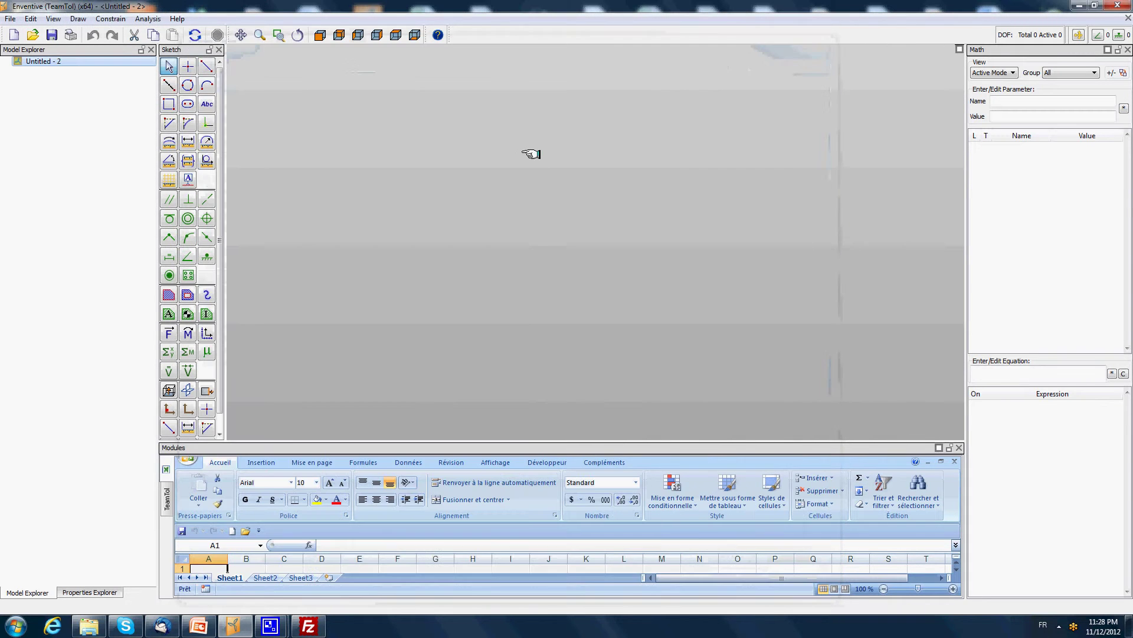
# Step: Place the support on the sketch and fix its bottom line in place
pyautogui.click(487, 254)
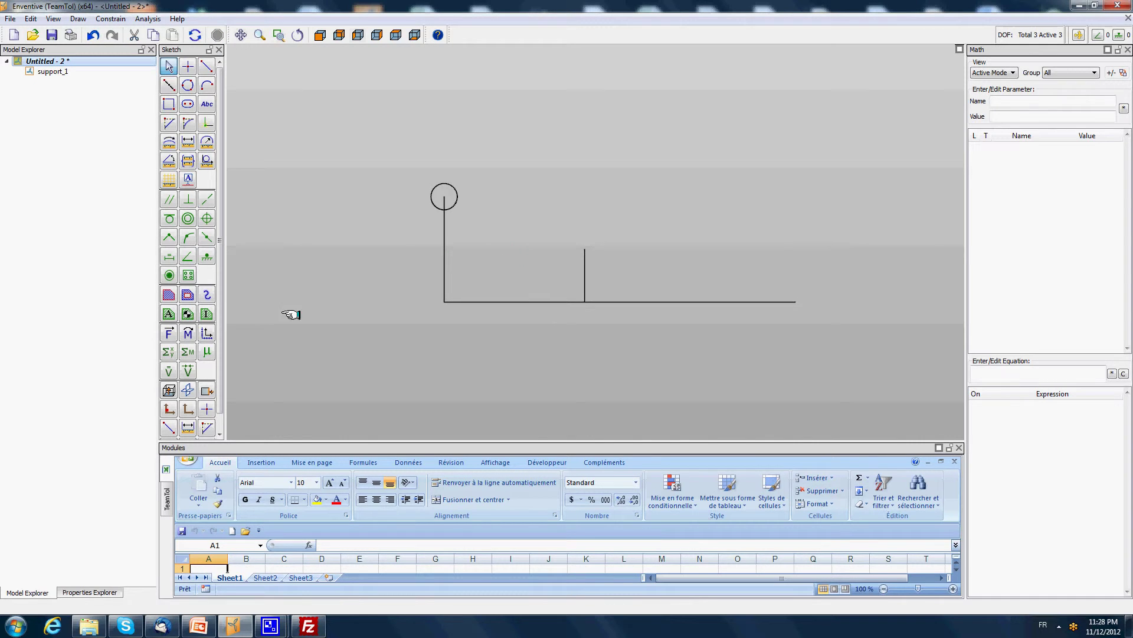
pyautogui.click(207, 256)
pyautogui.click(498, 299)
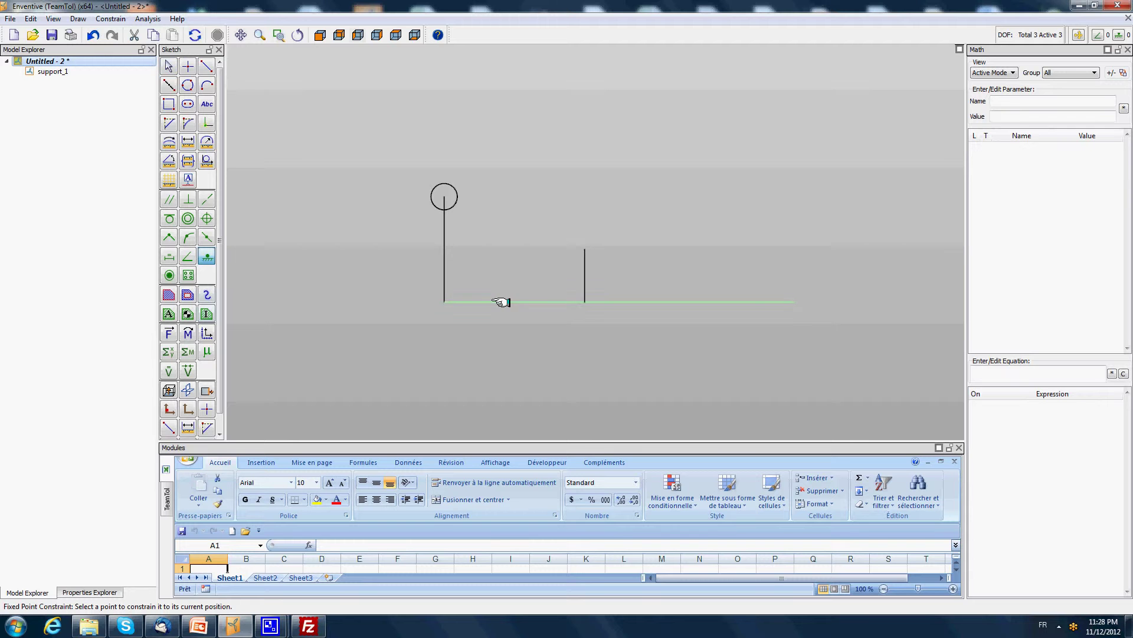
# Step: Load the lever model file as a second model instance
pyautogui.rightClick(62, 60)
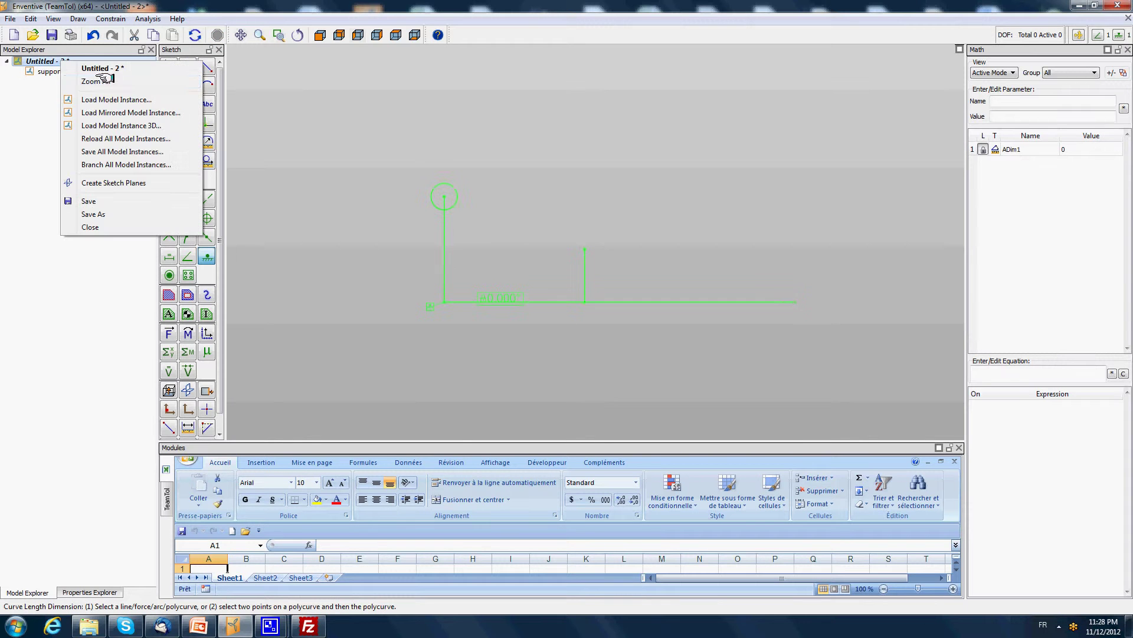
pyautogui.click(112, 95)
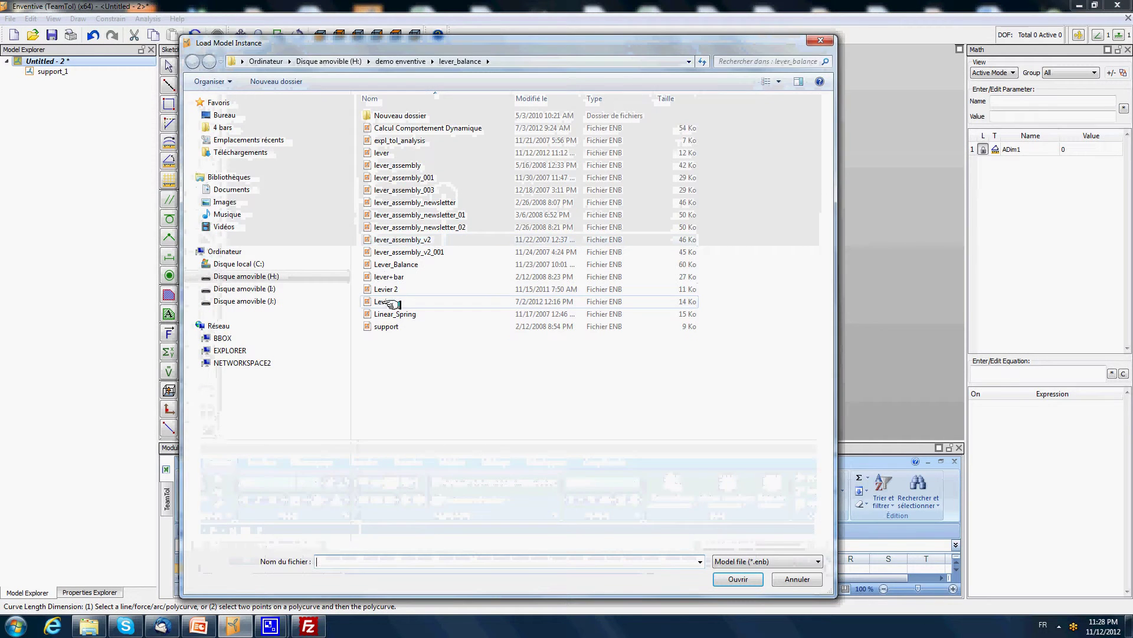
pyautogui.click(382, 153)
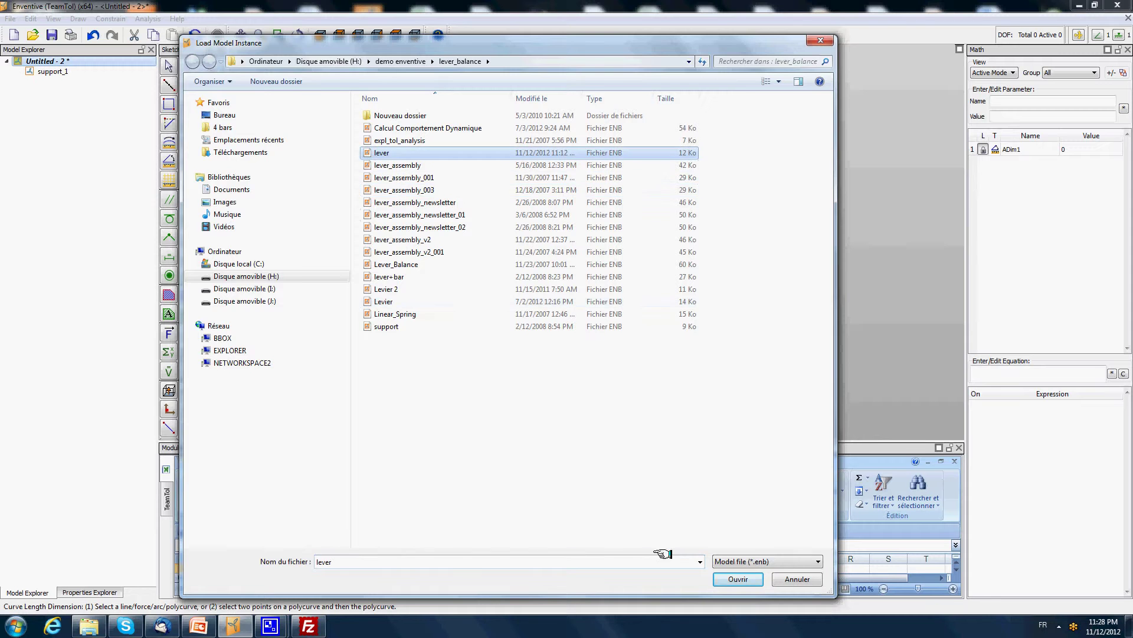
pyautogui.click(738, 577)
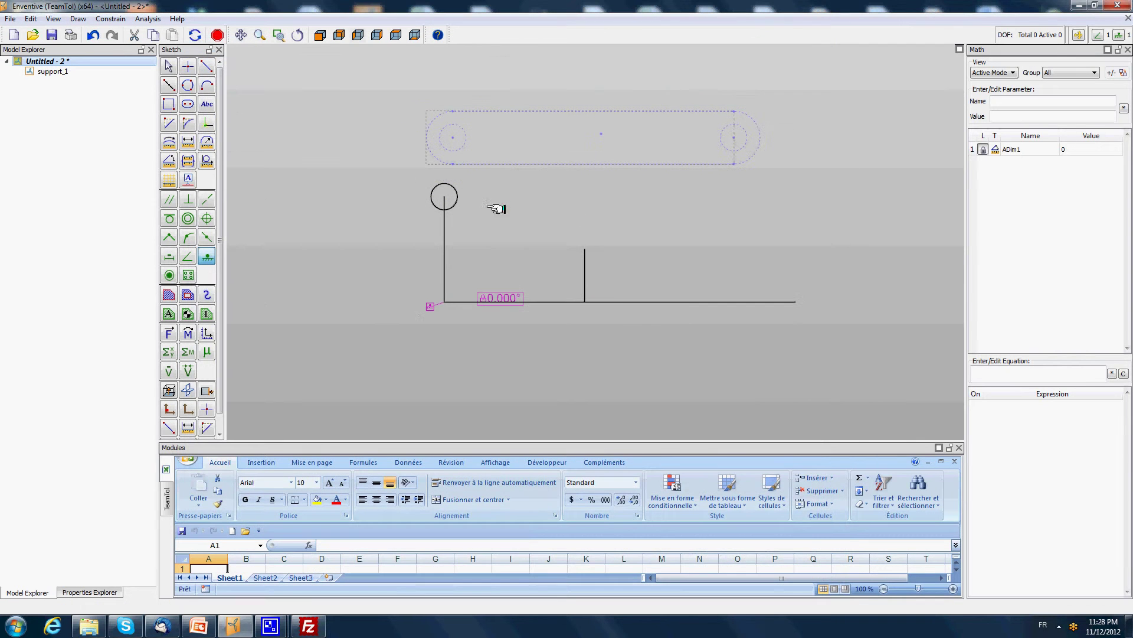
# Step: Place the lever and pin its left hole onto the support's top circle
pyautogui.click(445, 136)
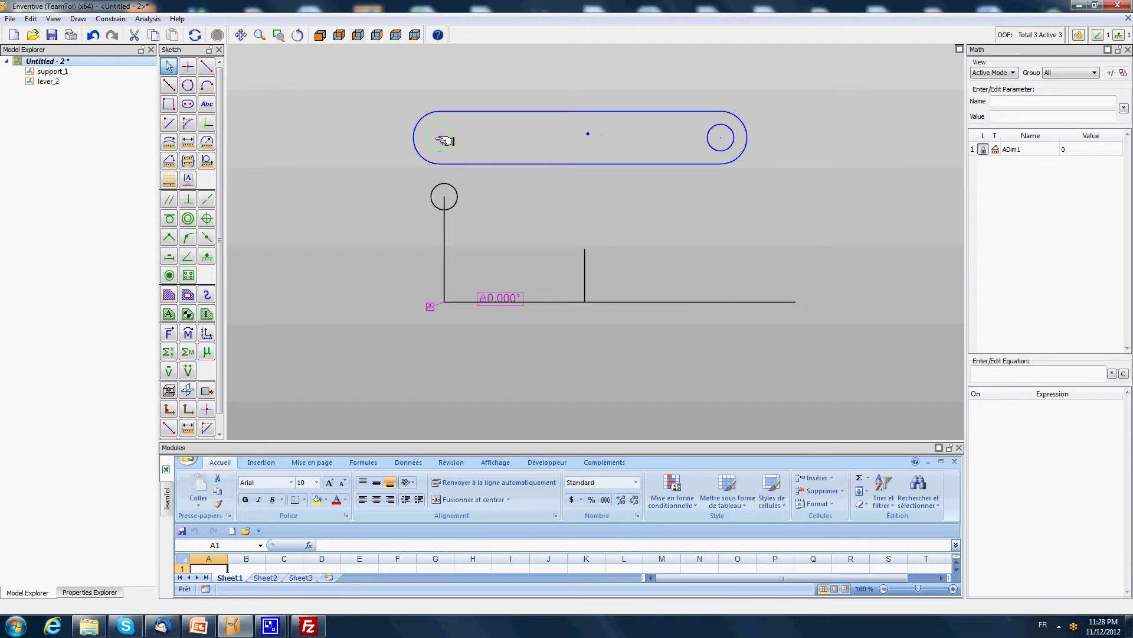
pyautogui.click(169, 275)
pyautogui.click(429, 147)
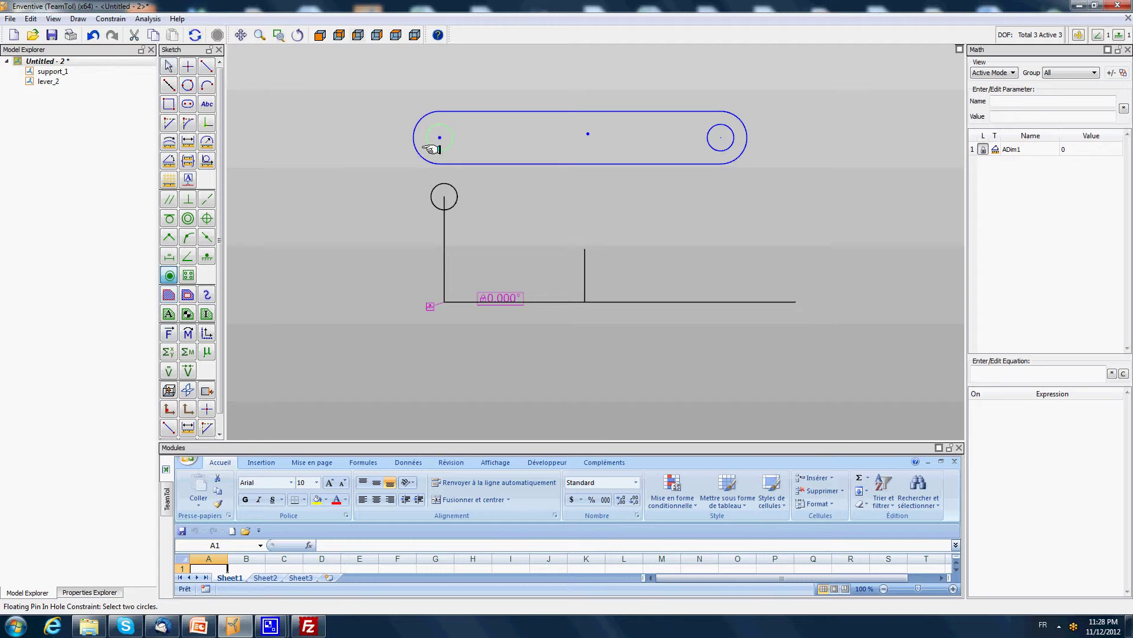
pyautogui.click(443, 186)
# Step: Dimension the short support post to the lever's centre point at 39.507 and move the label aside
pyautogui.click(188, 141)
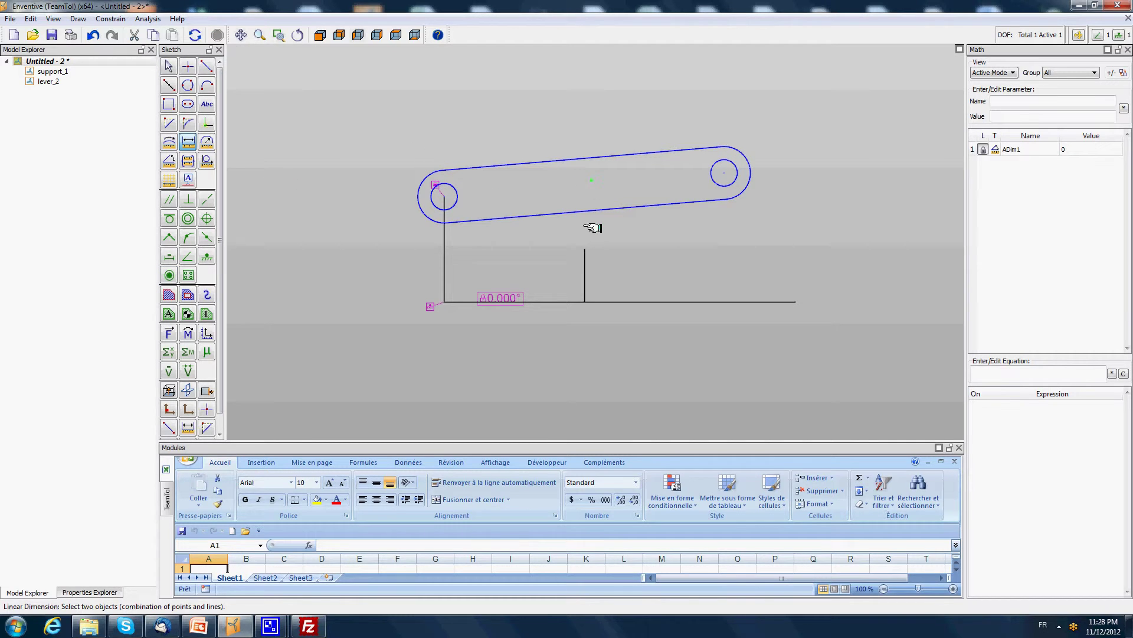
pyautogui.click(587, 250)
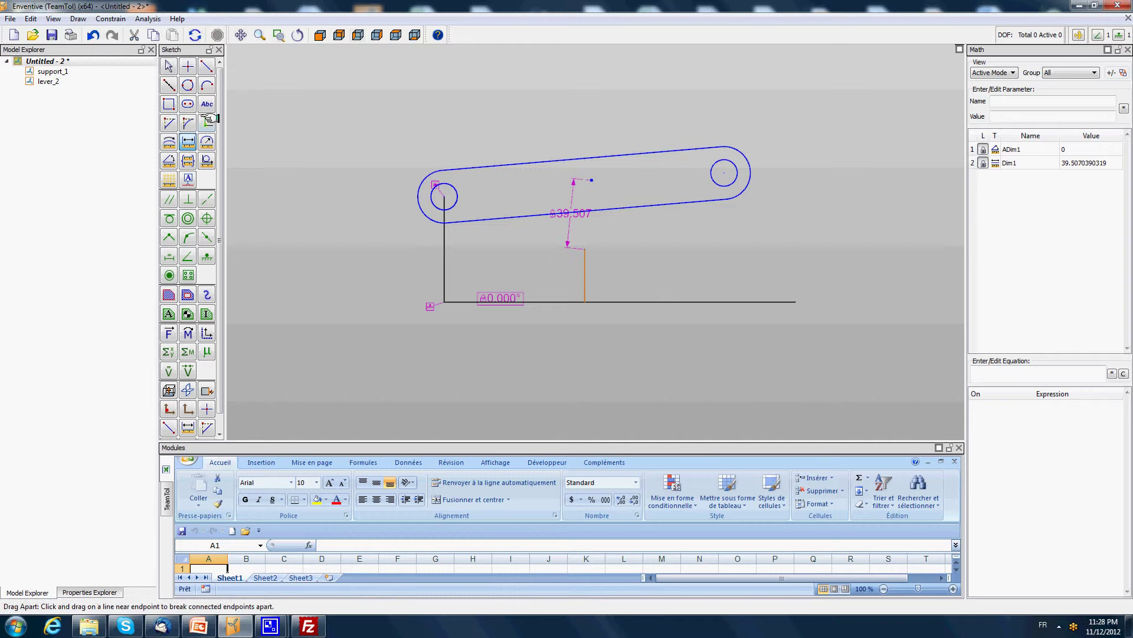
pyautogui.press('Escape')
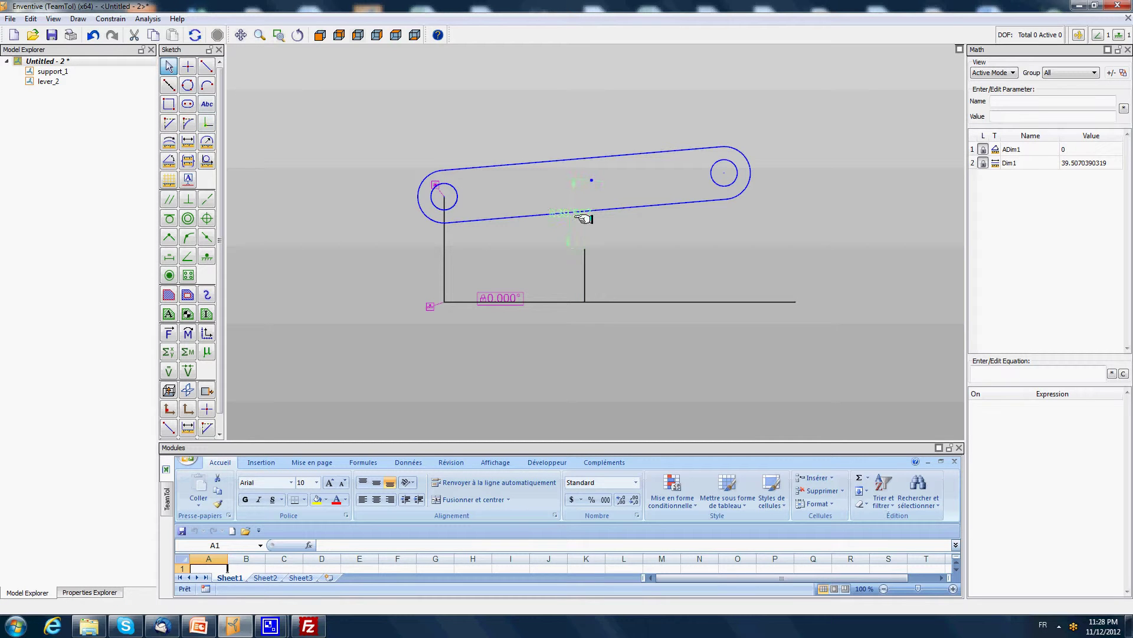
pyautogui.moveTo(585, 218); pyautogui.dragTo(604, 234)
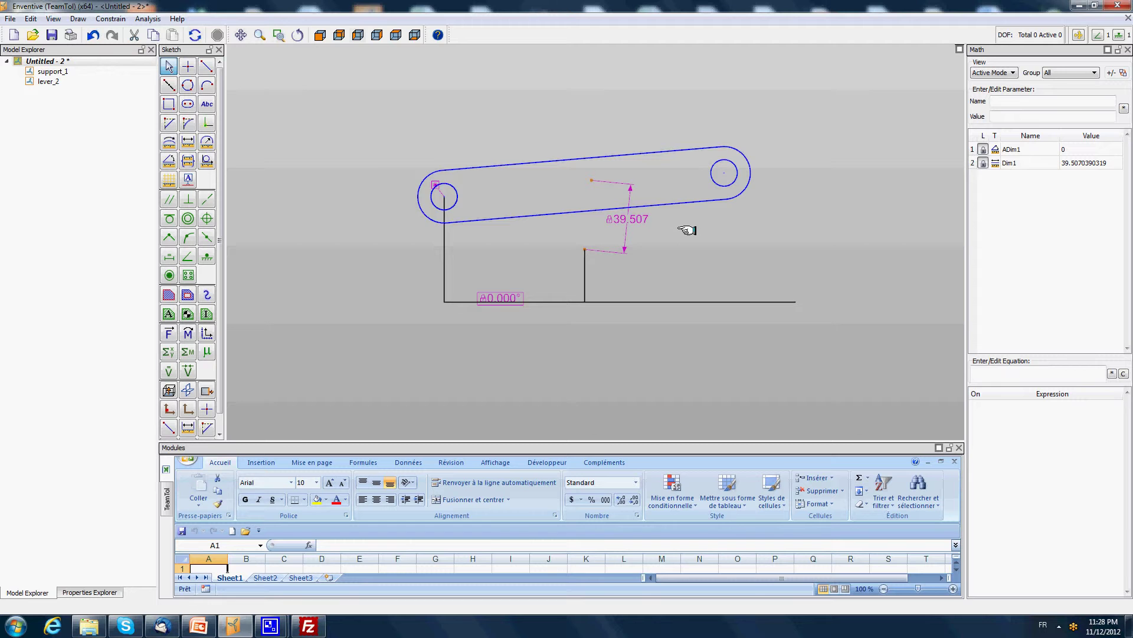
pyautogui.scroll(1, 683, 228)
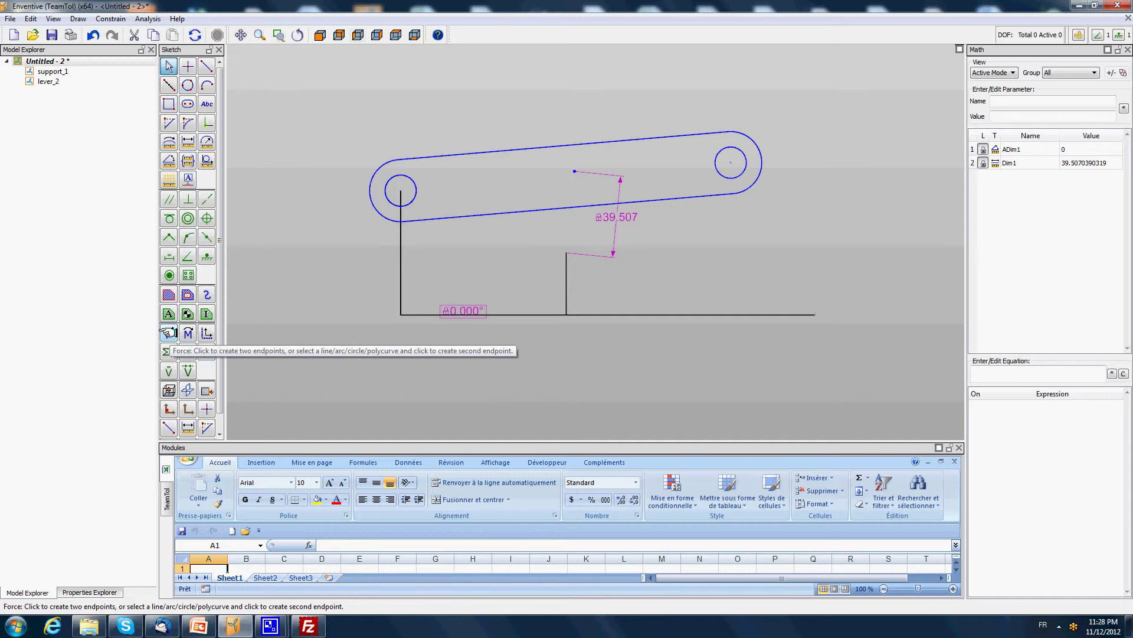
# Step: Set the Forces colour under Tool Defaults in Properties Explorer to blue
pyautogui.click(168, 333)
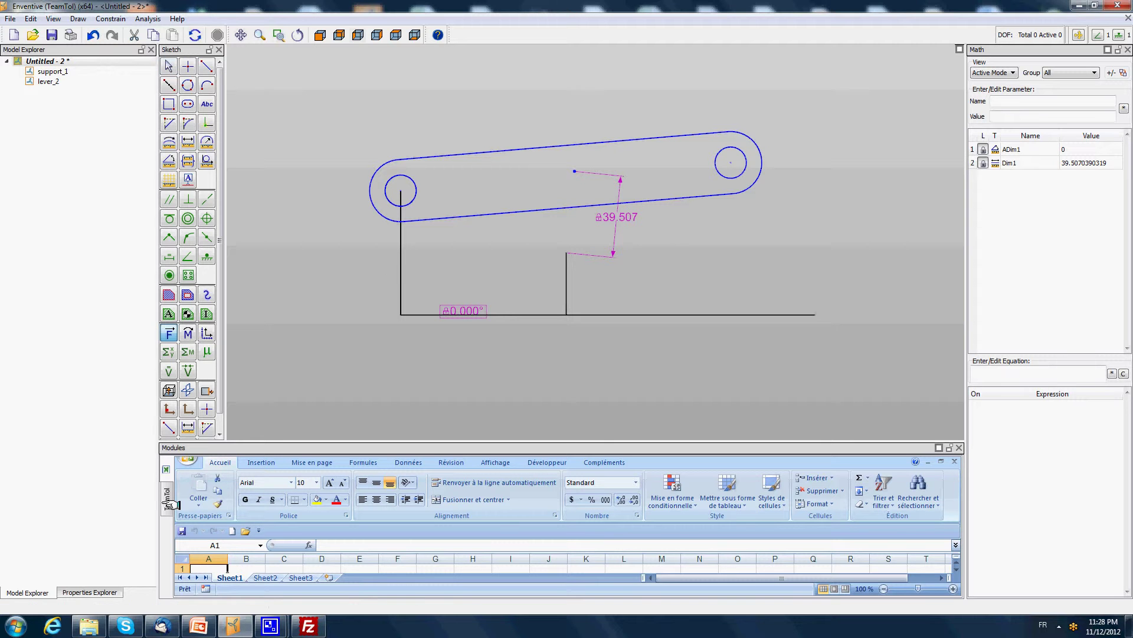
pyautogui.click(92, 592)
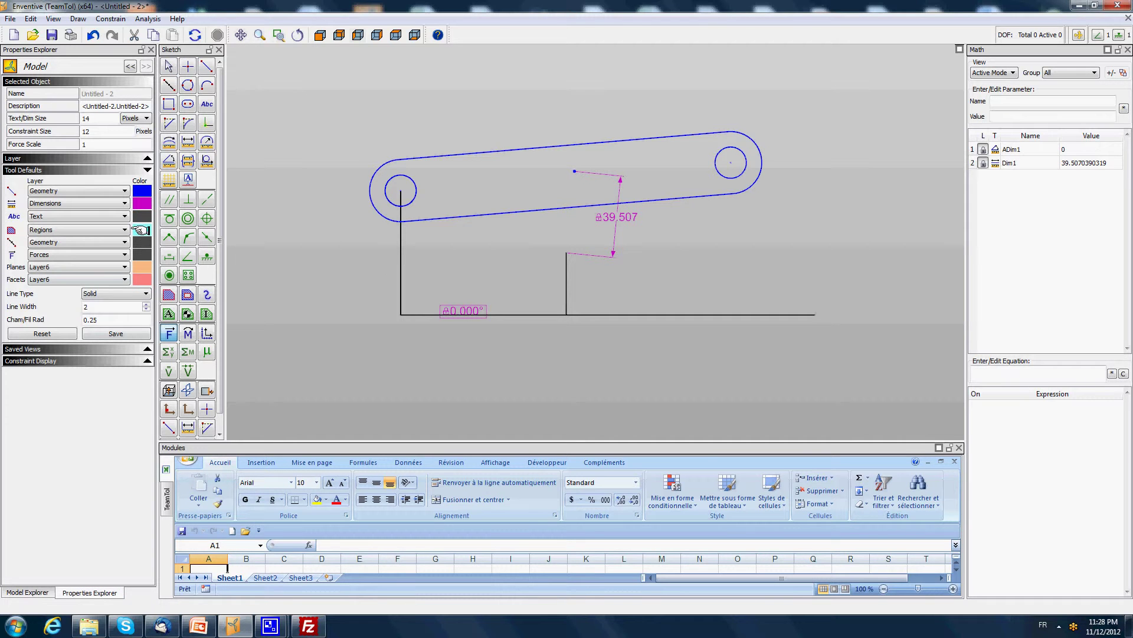
pyautogui.click(141, 255)
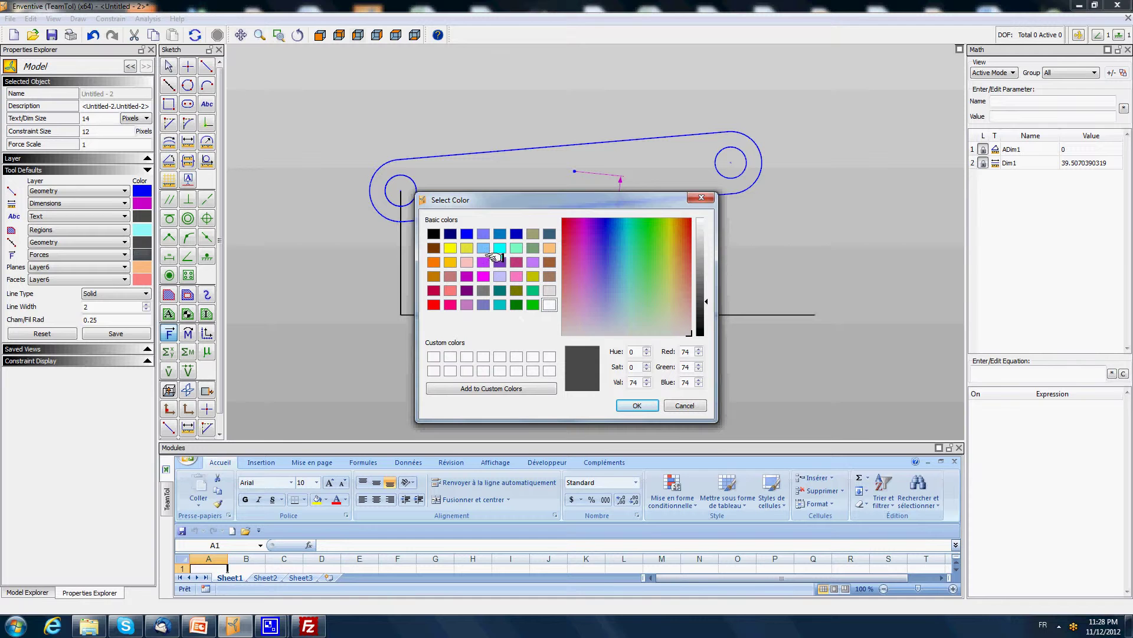
pyautogui.click(466, 234)
pyautogui.click(637, 405)
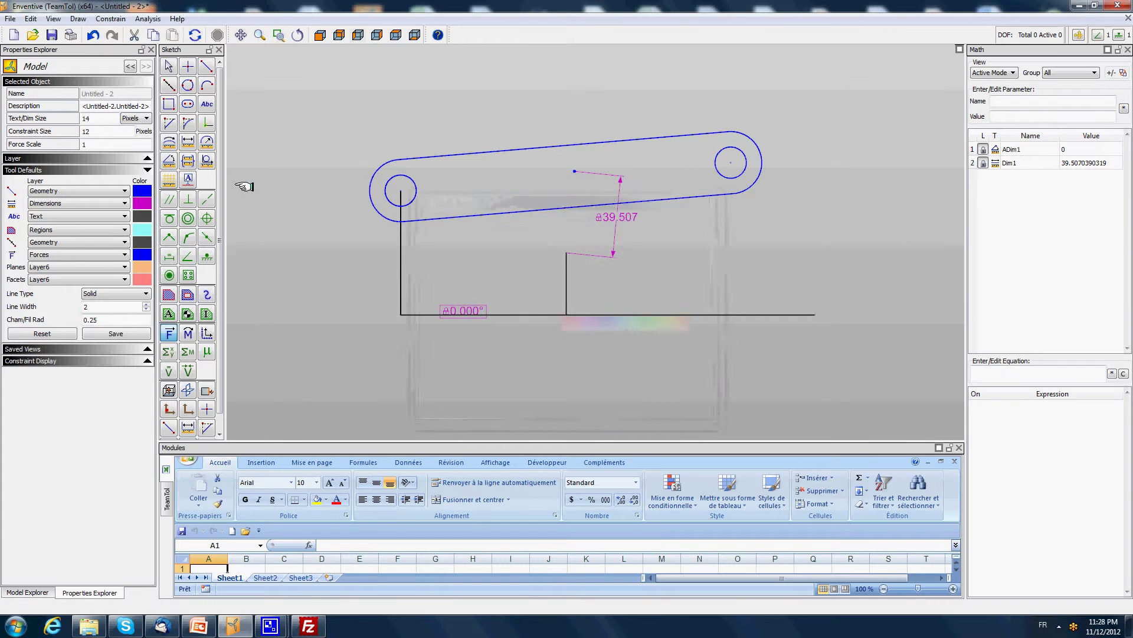
pyautogui.click(168, 66)
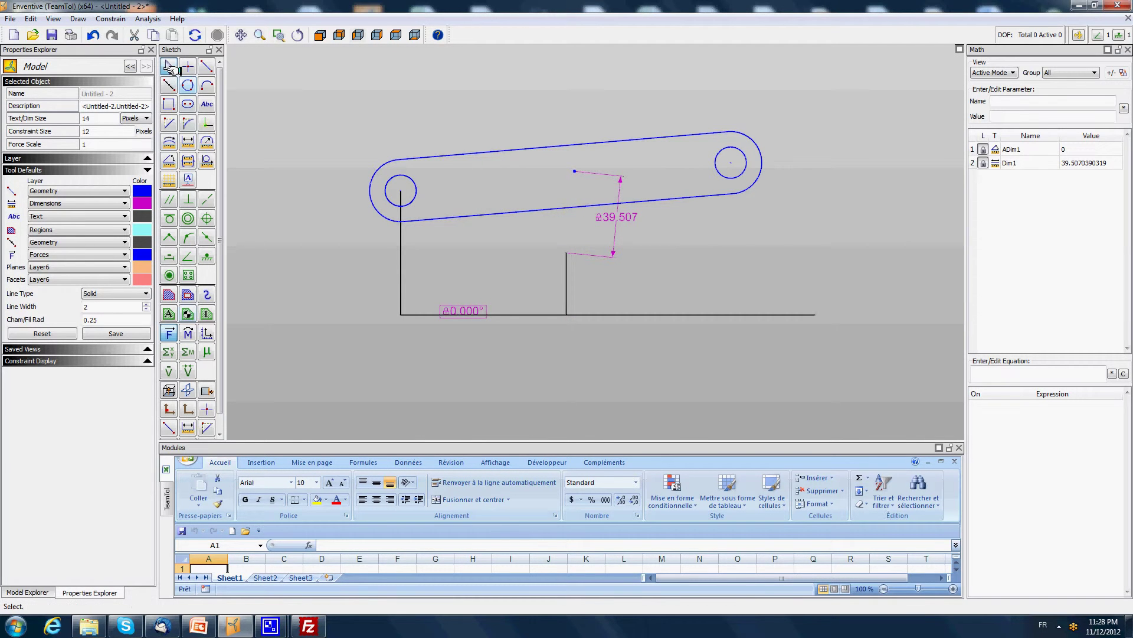
# Step: Draw an upward 55.623 force from the lever's centre point
pyautogui.click(174, 333)
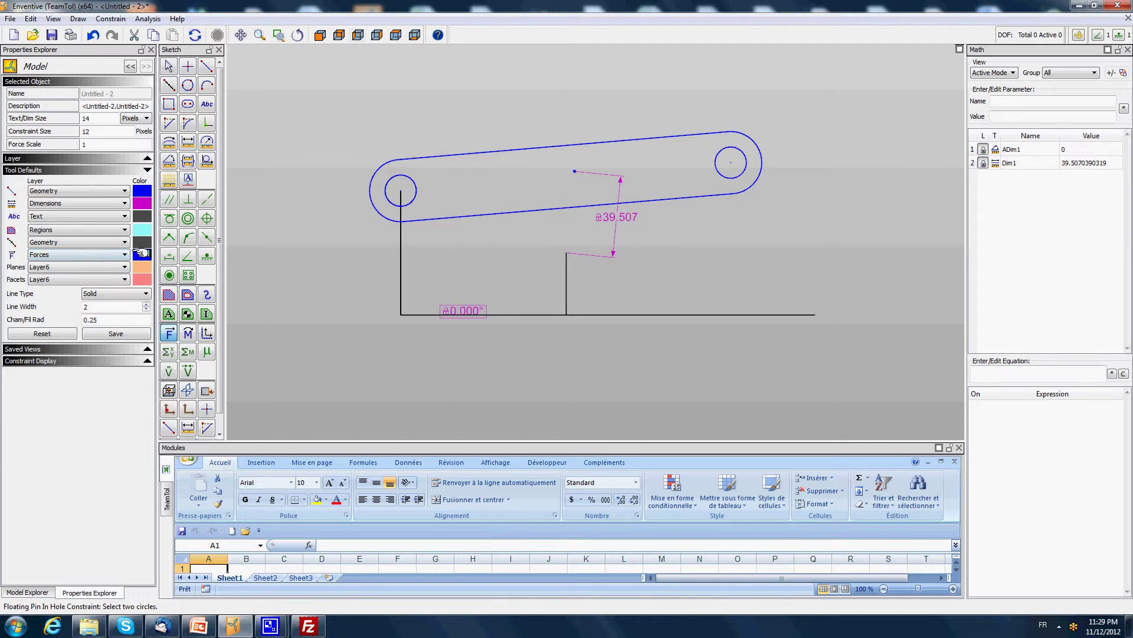
pyautogui.click(574, 171)
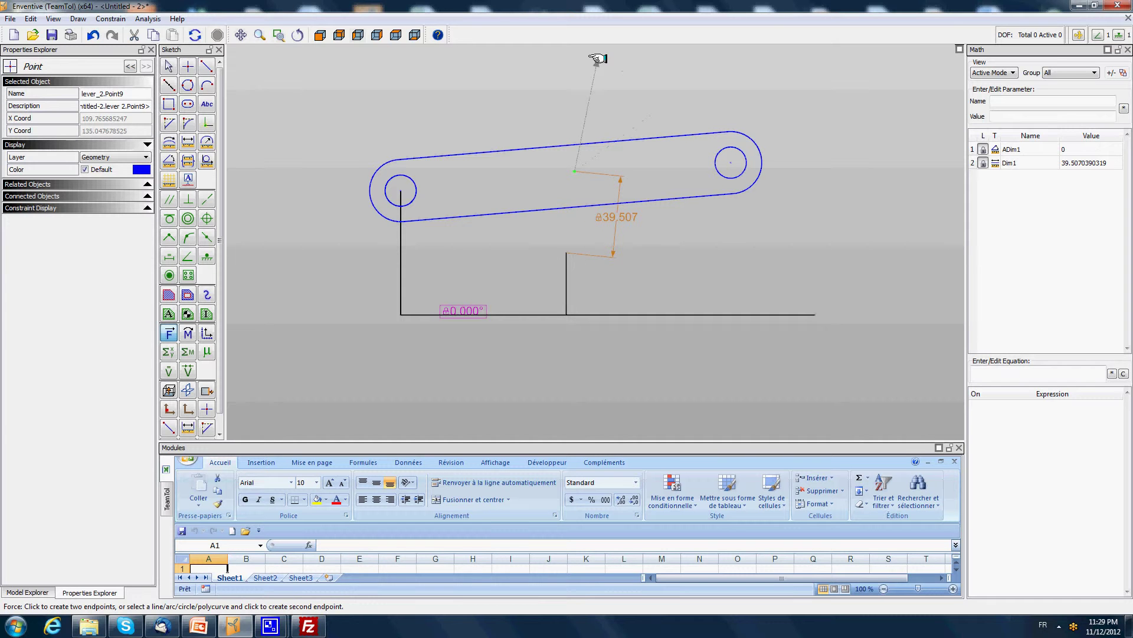
pyautogui.click(672, 81)
# Step: Constrain the short post's top endpoint onto the force's line of action
pyautogui.click(188, 236)
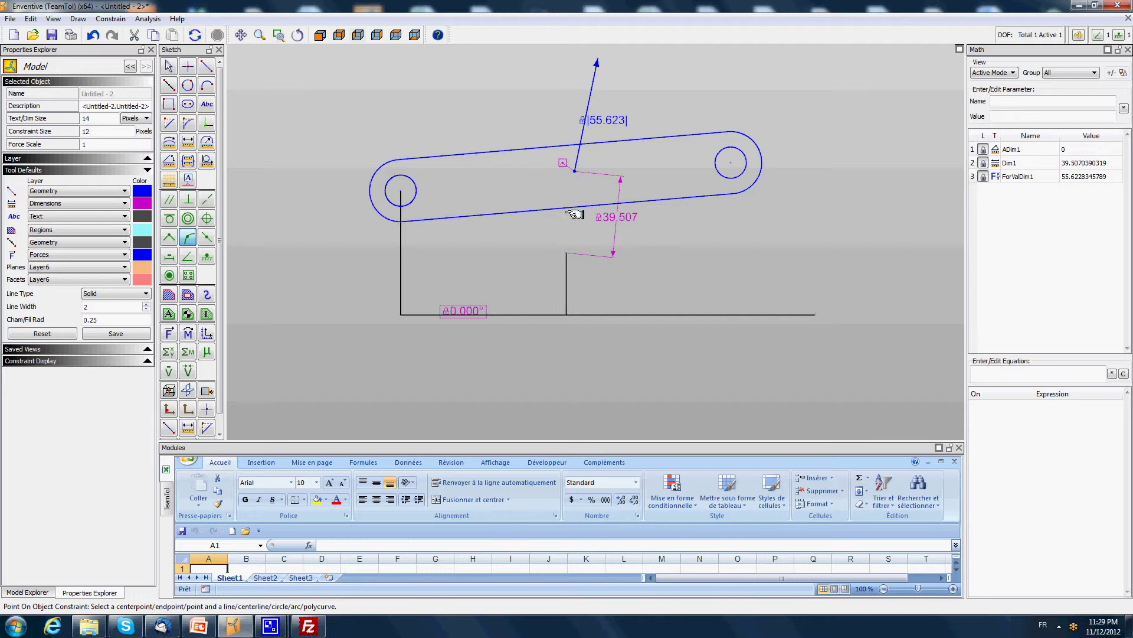
pyautogui.click(567, 253)
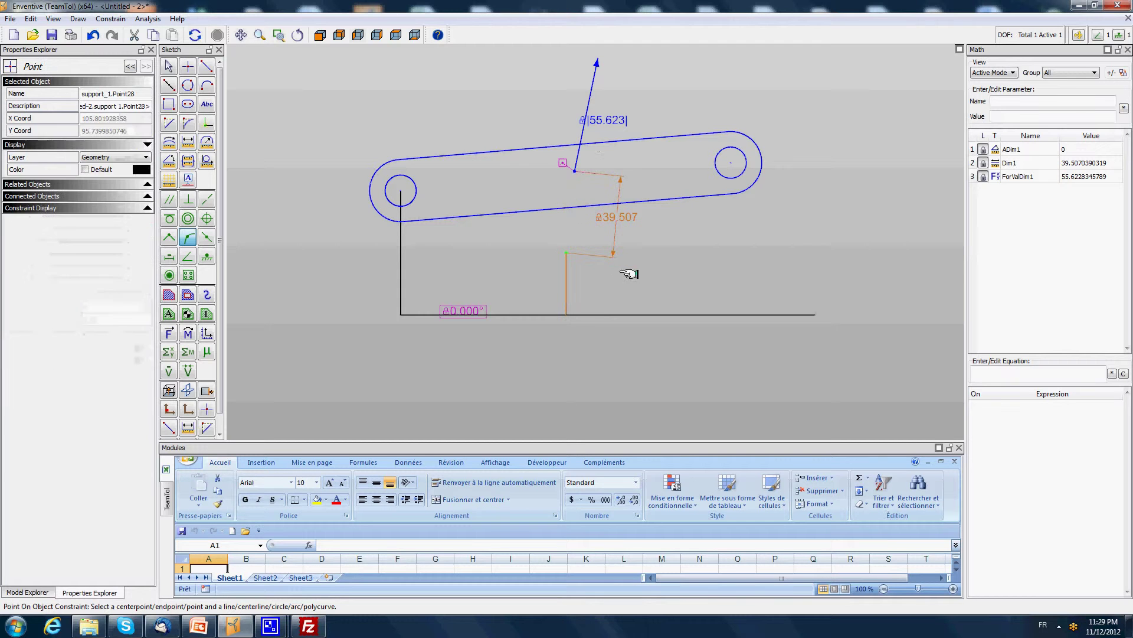
pyautogui.click(588, 103)
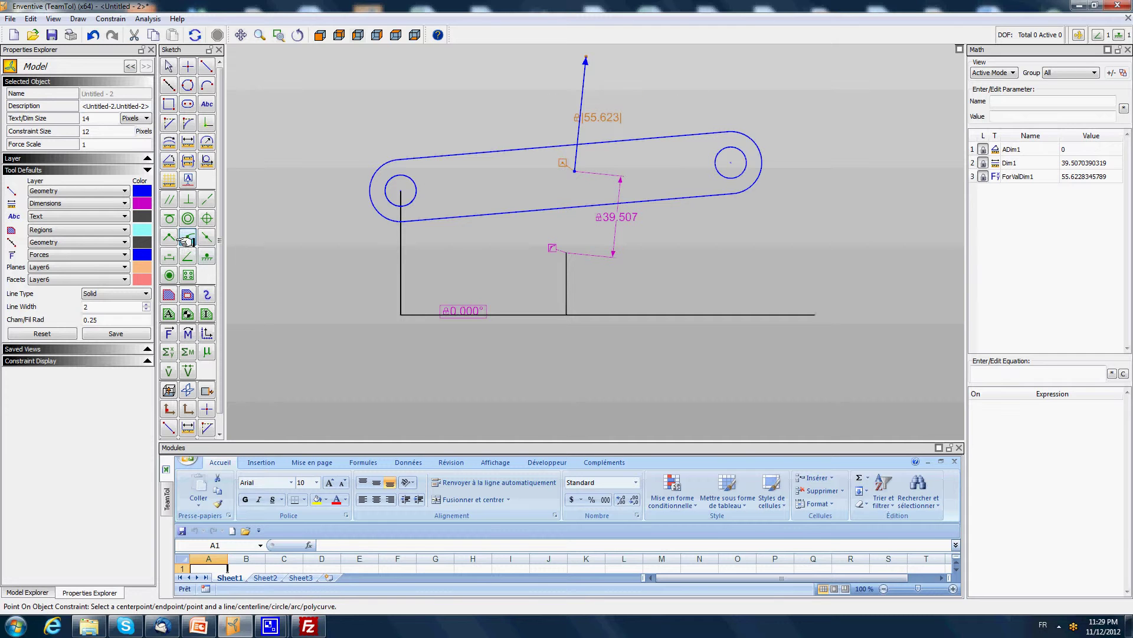
# Step: Rename the lever force value parameter ForValDim1 to FS
pyautogui.click(168, 66)
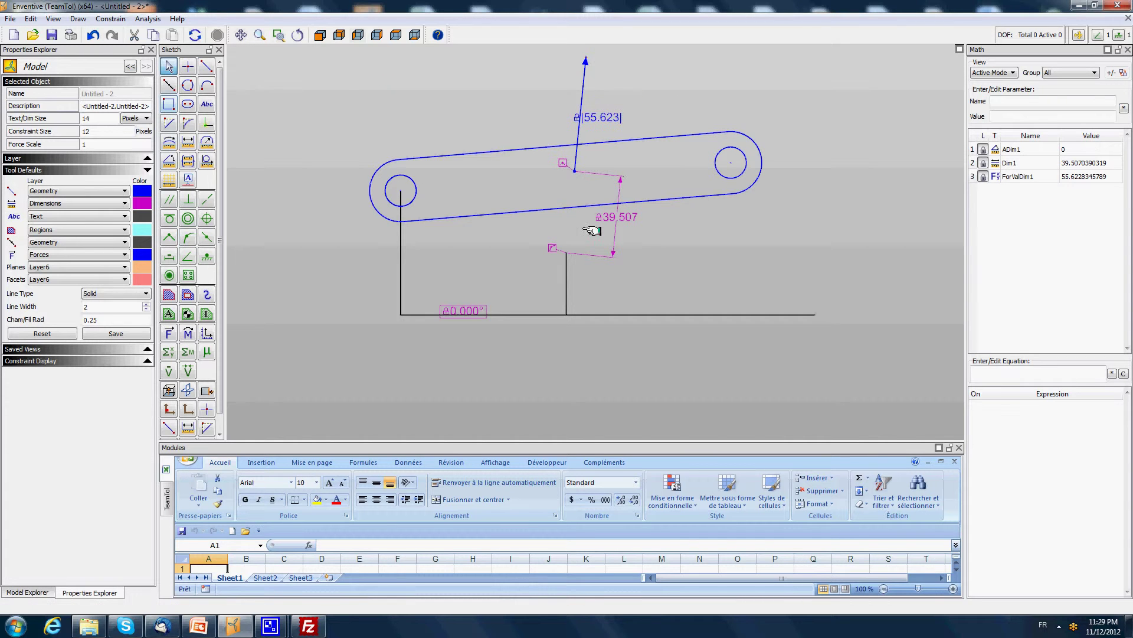
pyautogui.click(614, 218)
pyautogui.click(1024, 163)
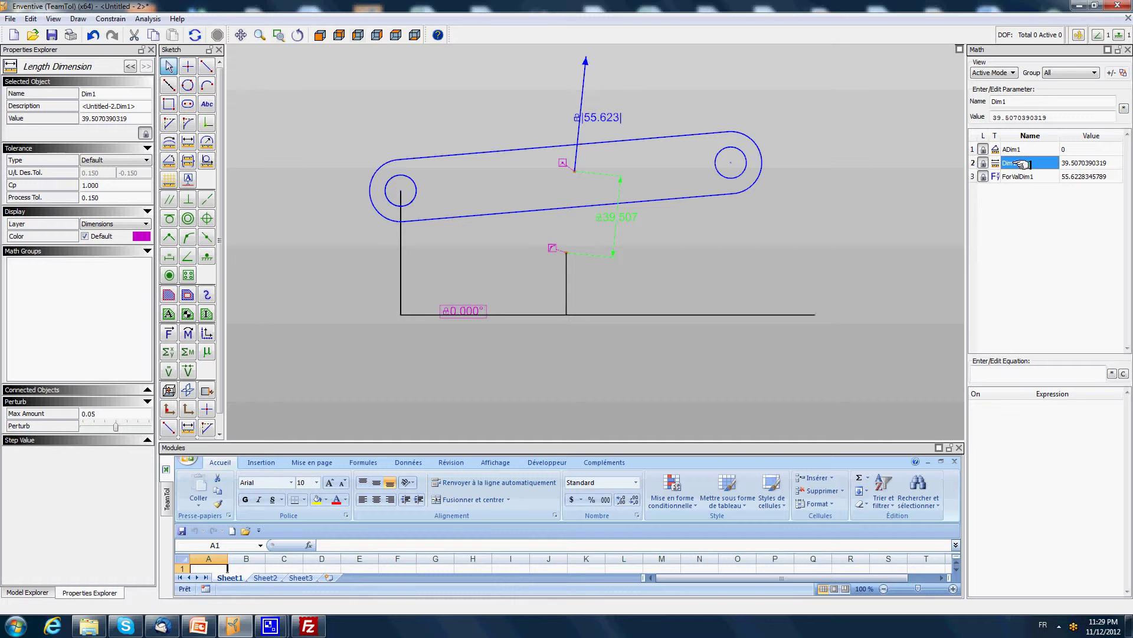
pyautogui.press('Down')
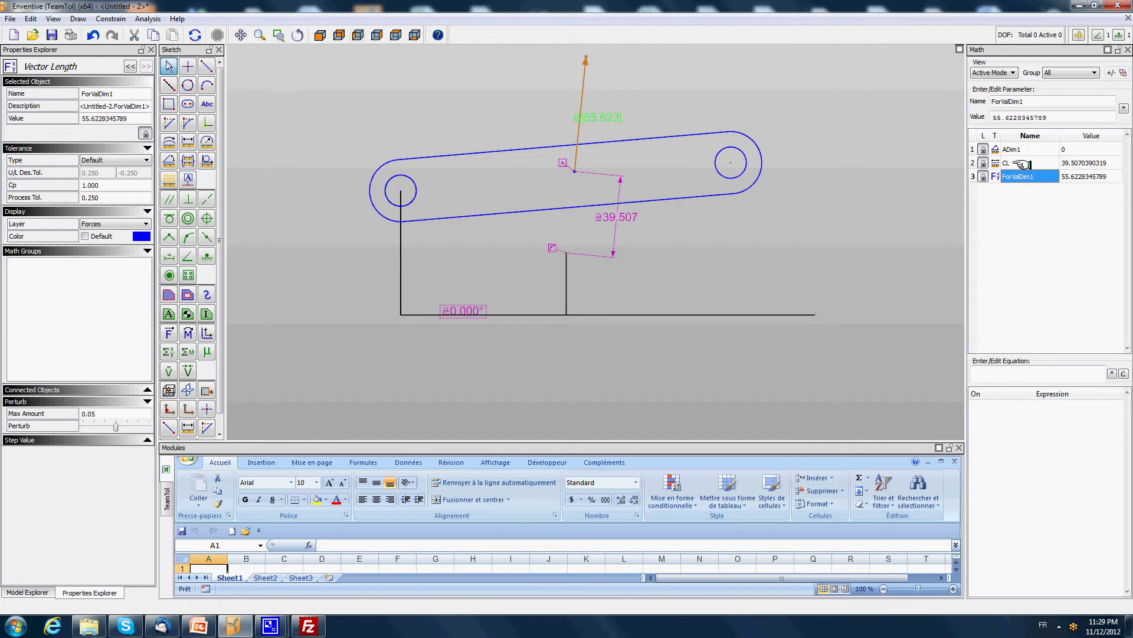
pyautogui.write('FS')
pyautogui.press('Return')
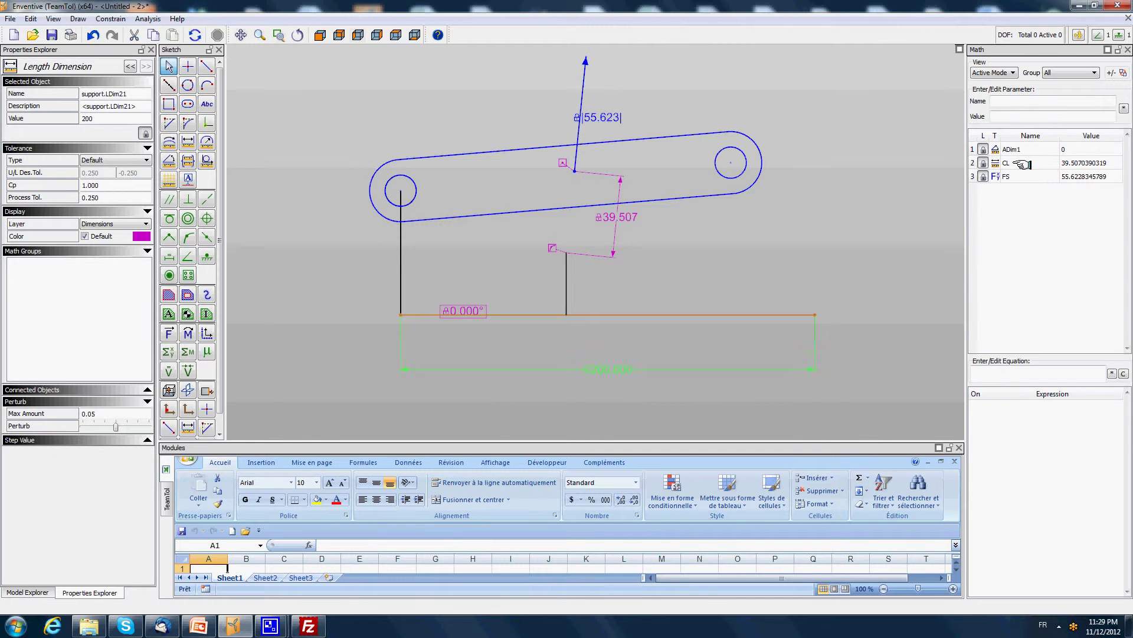
# Step: Add the math parameters FL = 60 and K = 3
pyautogui.click(901, 107)
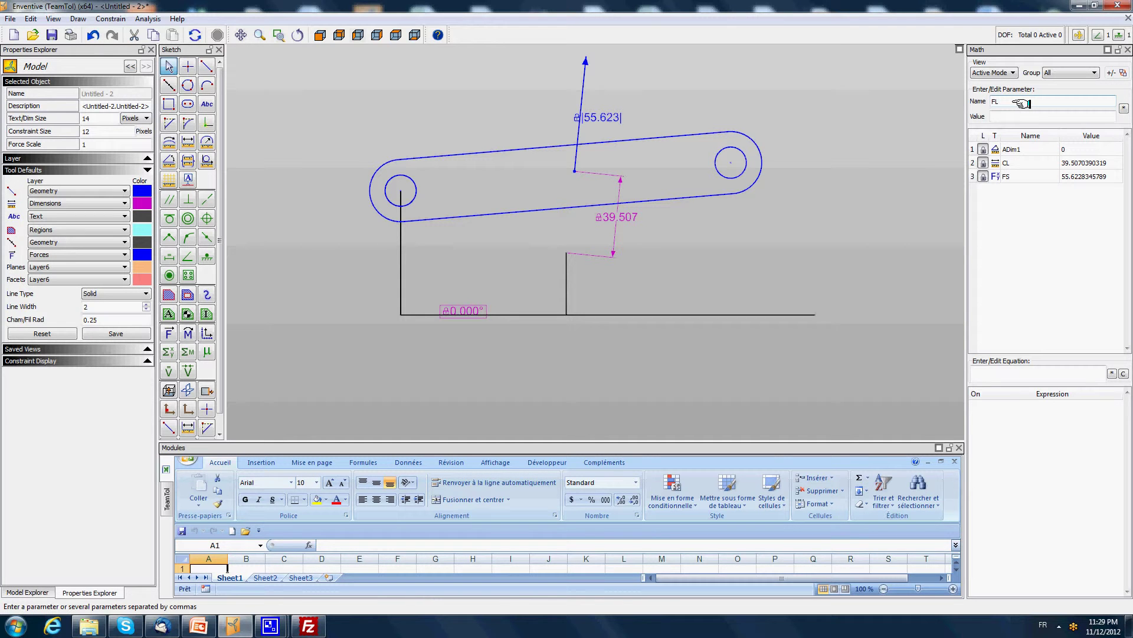
pyautogui.press('Tab')
pyautogui.press('Return')
pyautogui.press('Tab')
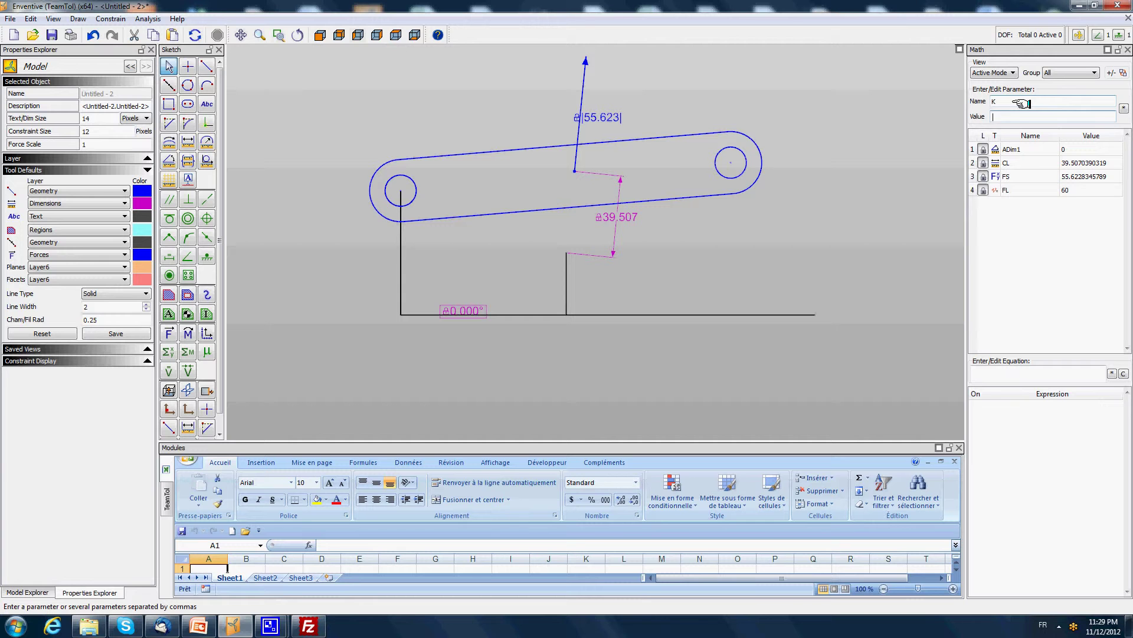
pyautogui.press('Return')
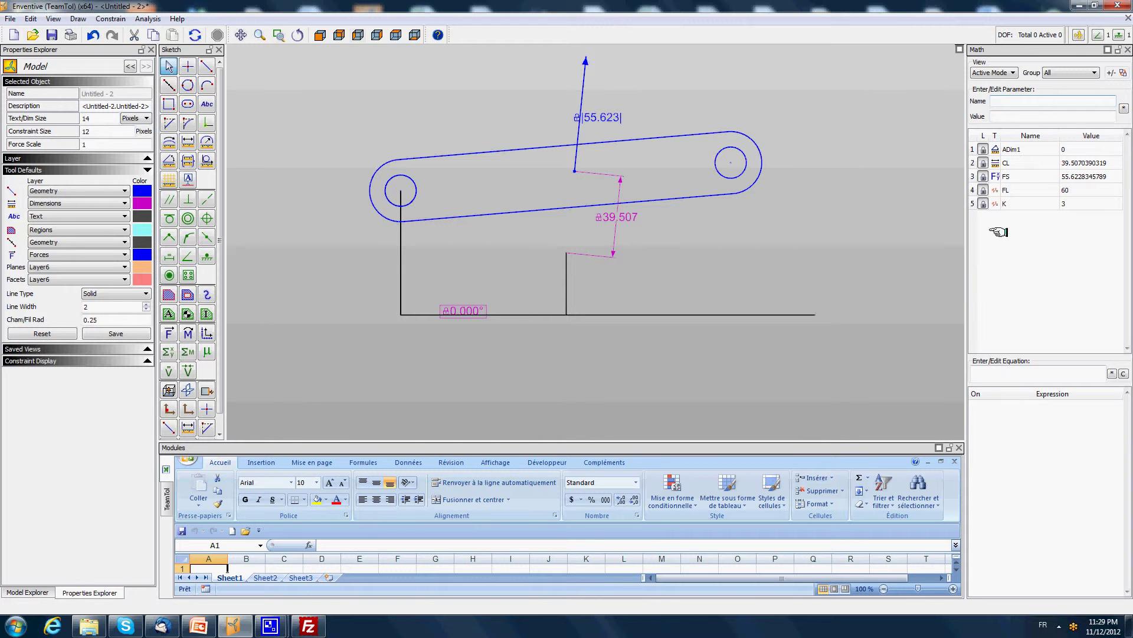
# Step: Give FS the equation FS=K*(FL-CL), raising the spring force to 61.479
pyautogui.click(980, 163)
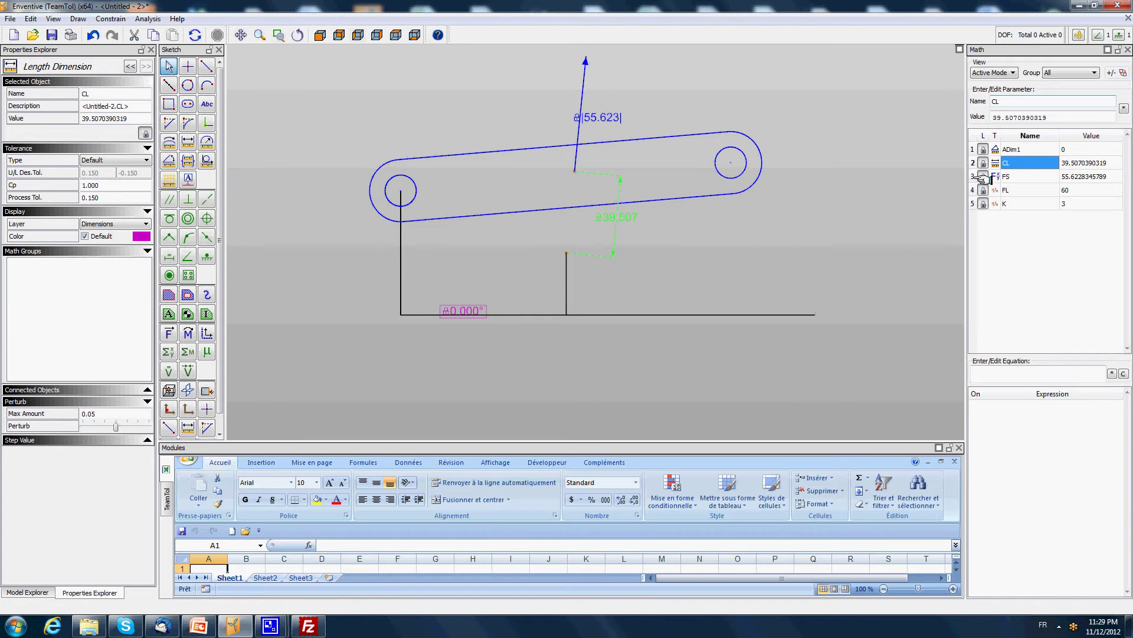
pyautogui.click(982, 177)
pyautogui.click(1008, 368)
pyautogui.write('F')
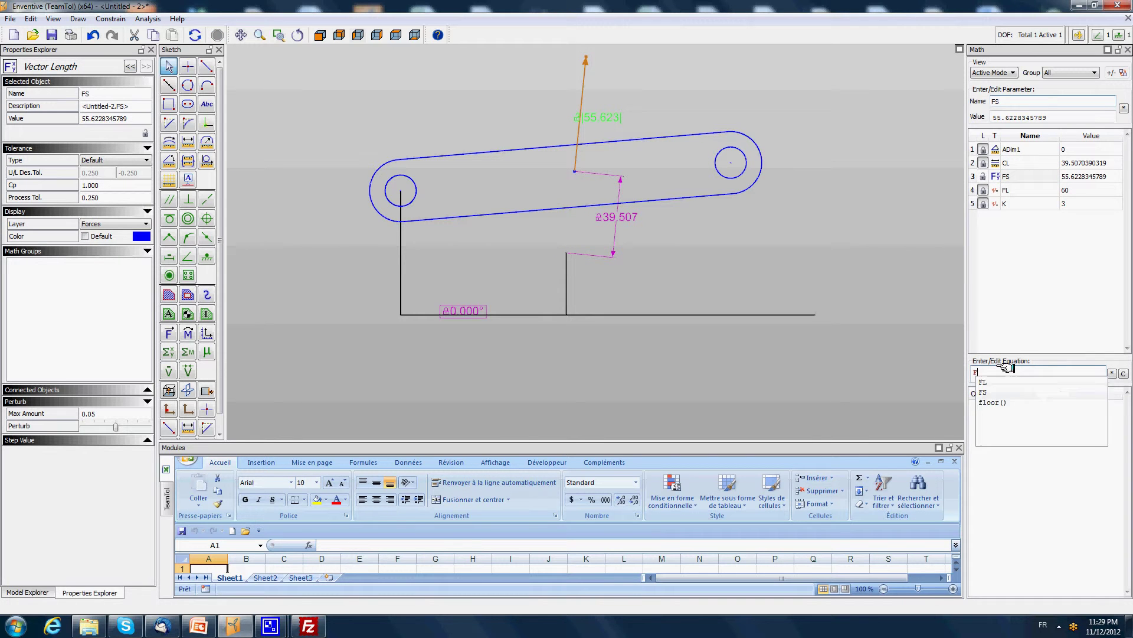
pyautogui.write('S=')
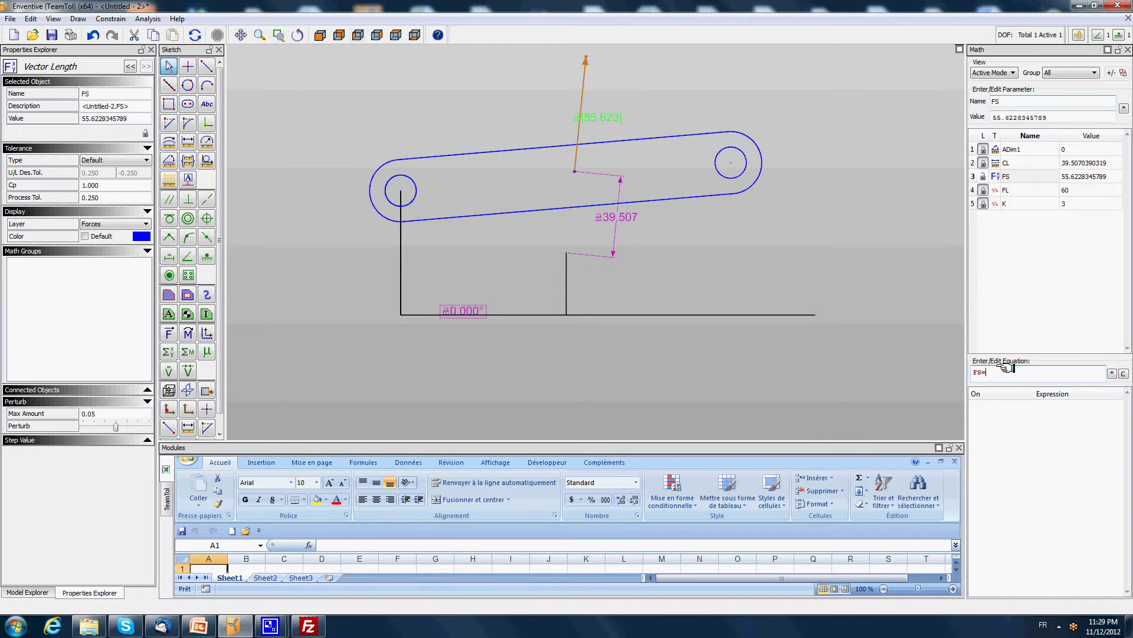
pyautogui.write('K*(F')
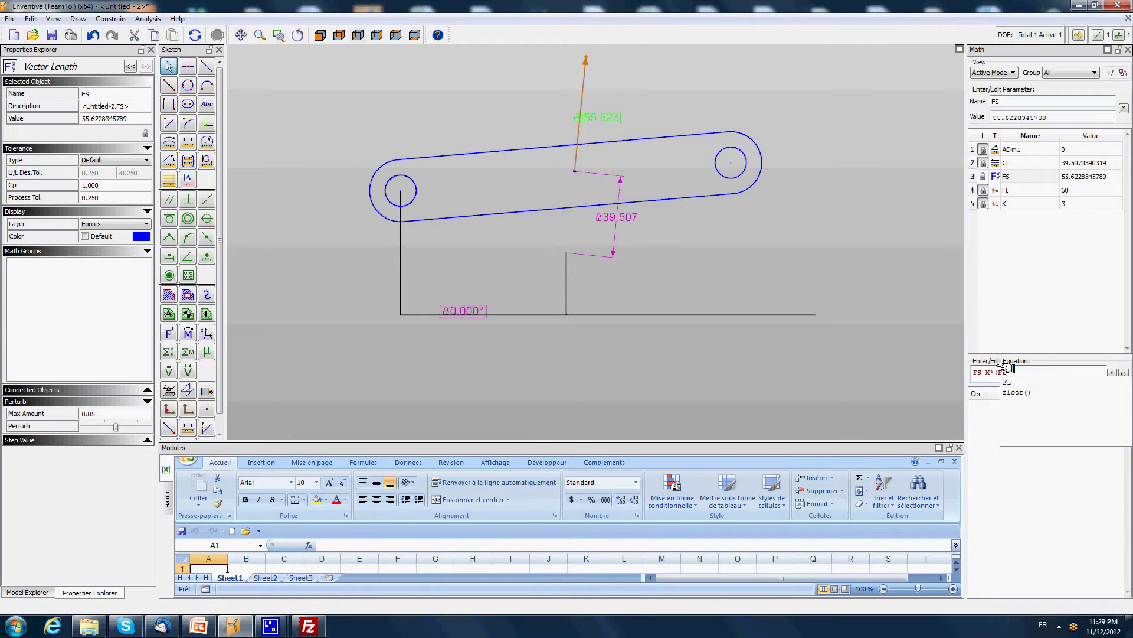
pyautogui.press('Escape')
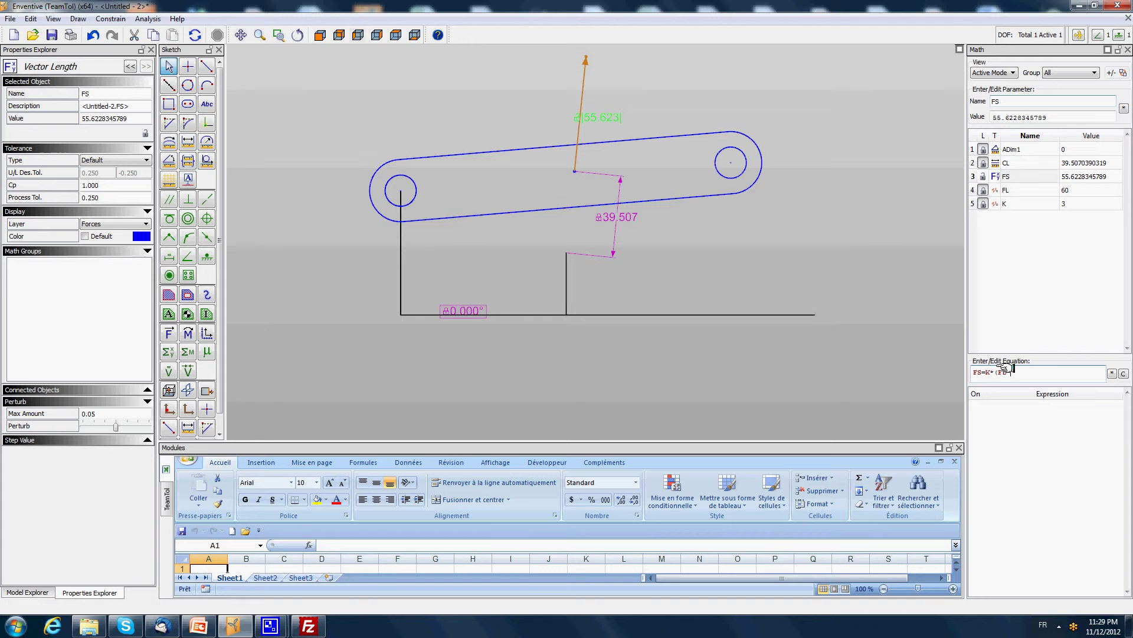
pyautogui.write('-C')
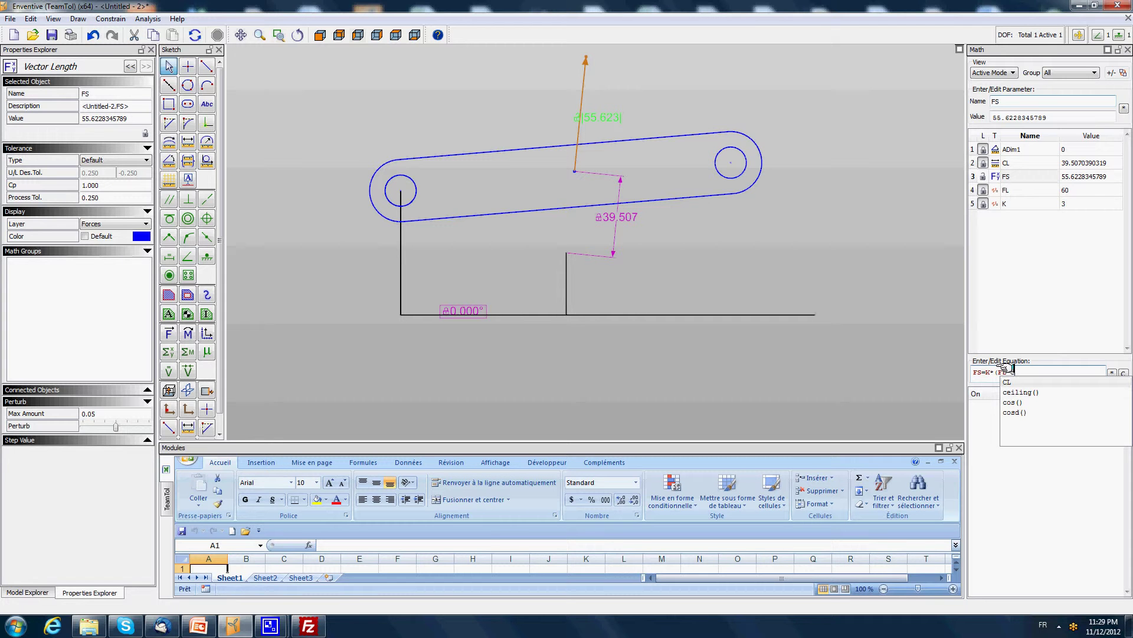
pyautogui.write('L)')
pyautogui.press('Return')
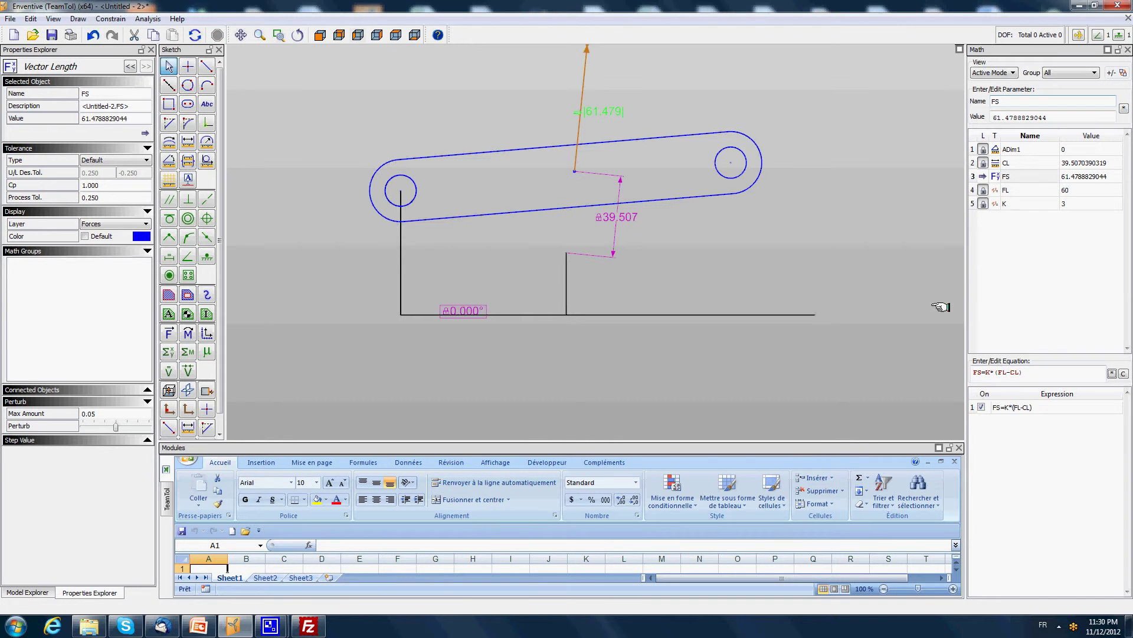
# Step: Draw a downward 38.176 force ending at the lever's right hole centre
pyautogui.click(823, 111)
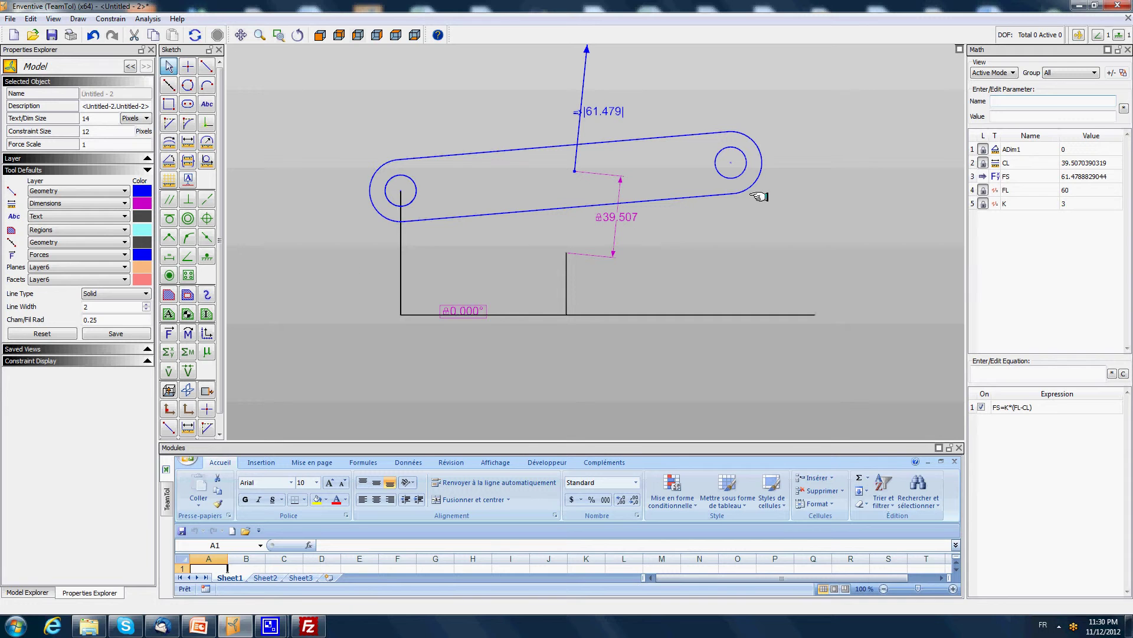
pyautogui.click(169, 333)
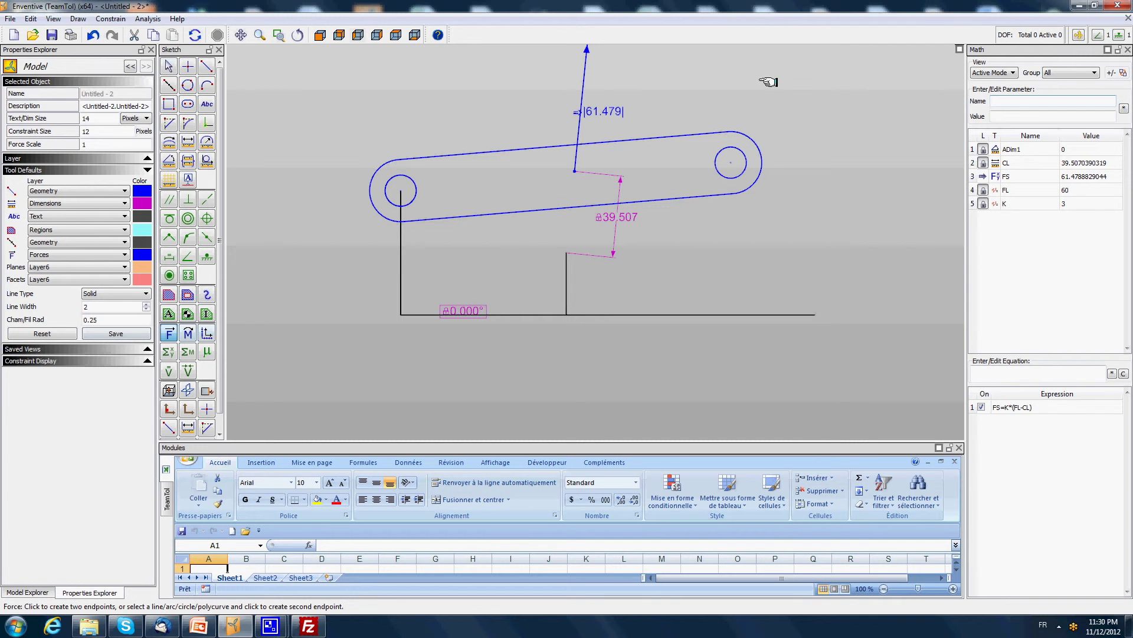
pyautogui.click(715, 86)
pyautogui.click(729, 162)
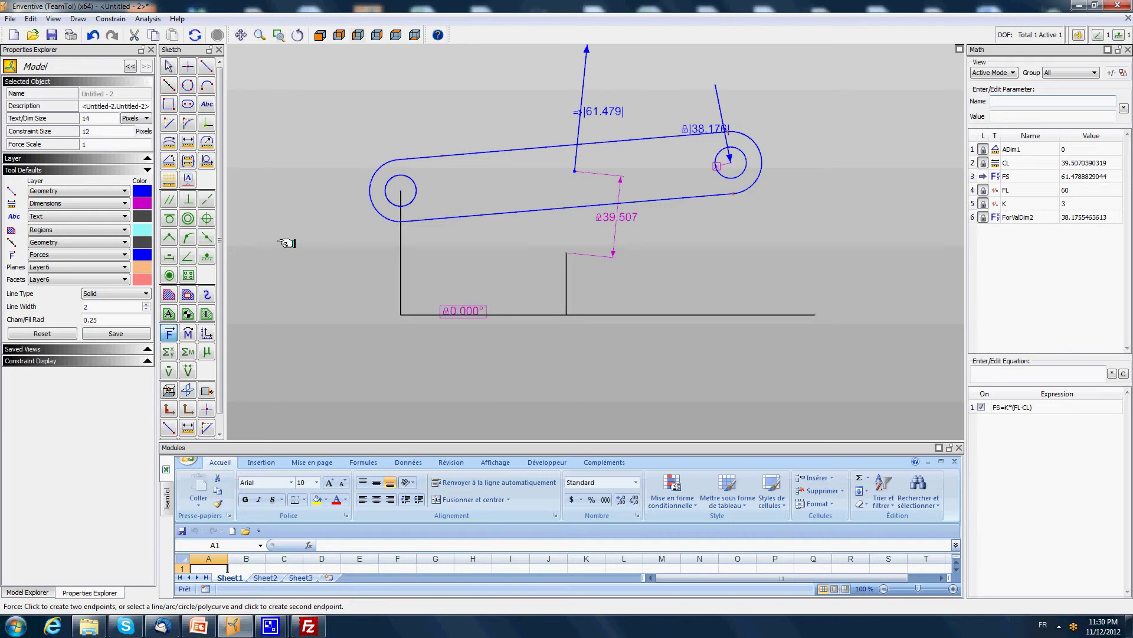
# Step: Make the tip force perpendicular to the ground line
pyautogui.click(188, 199)
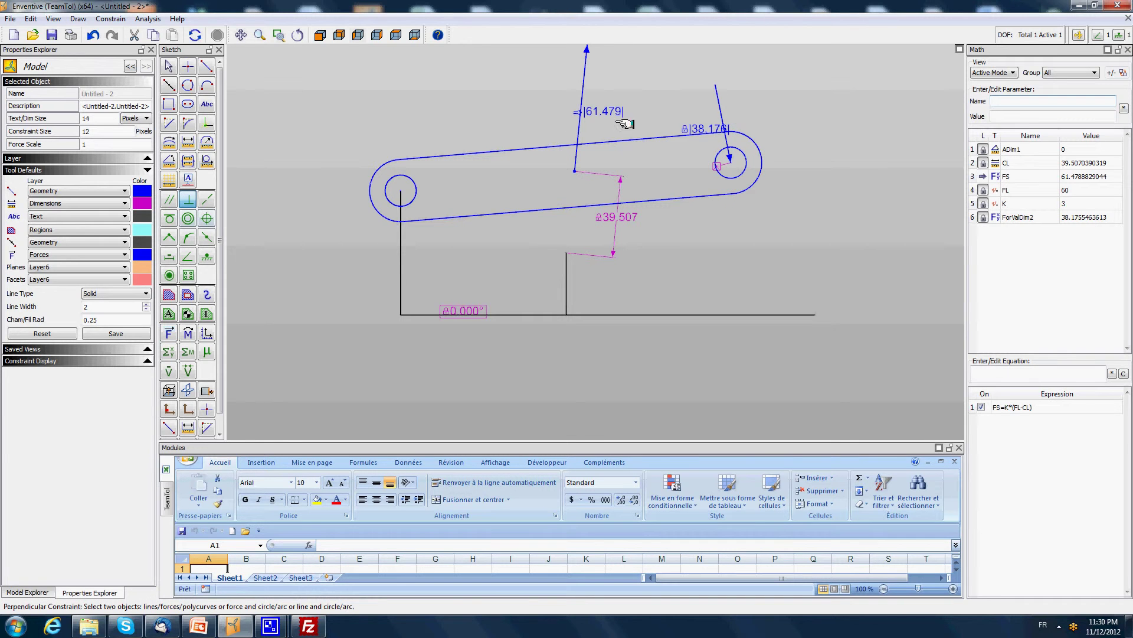
pyautogui.click(718, 90)
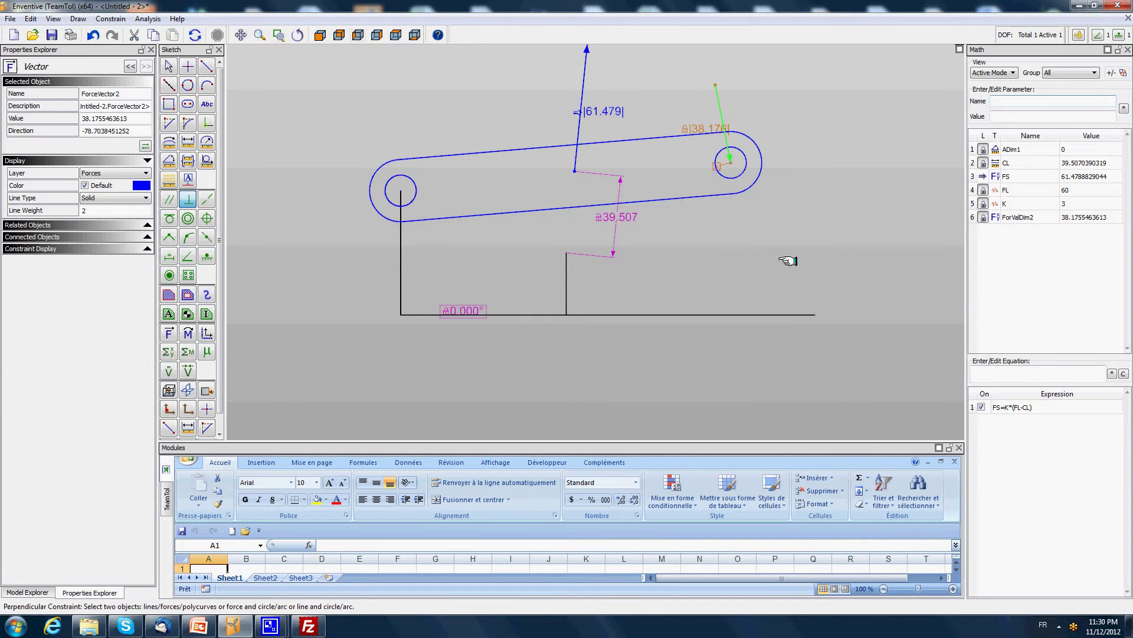
pyautogui.click(788, 314)
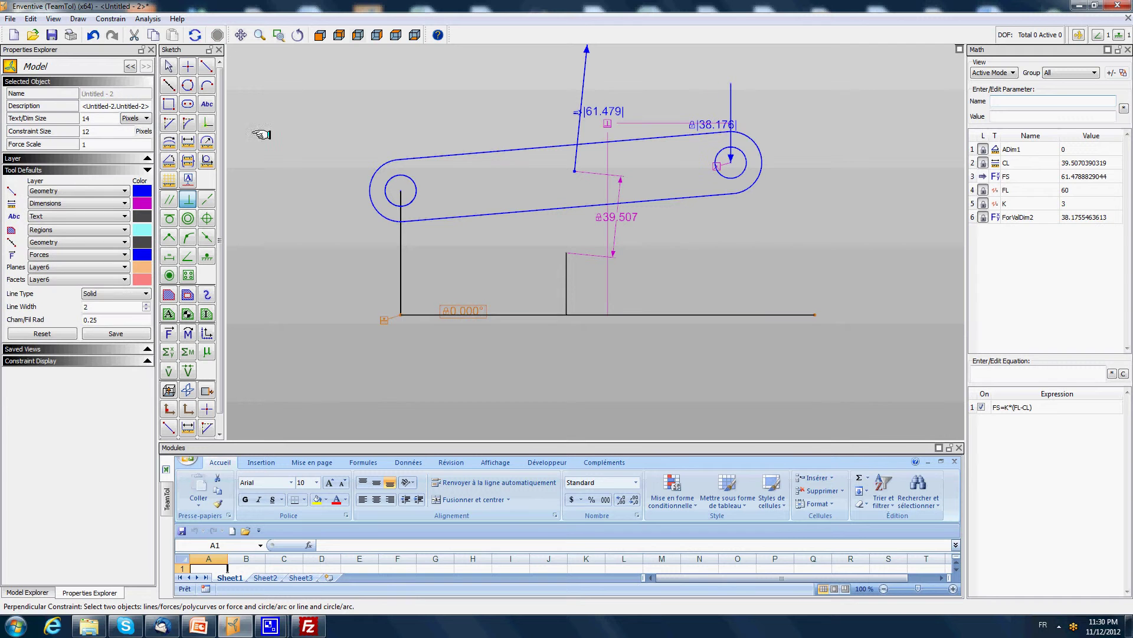
pyautogui.press('Escape')
pyautogui.scroll(1, 284, 186)
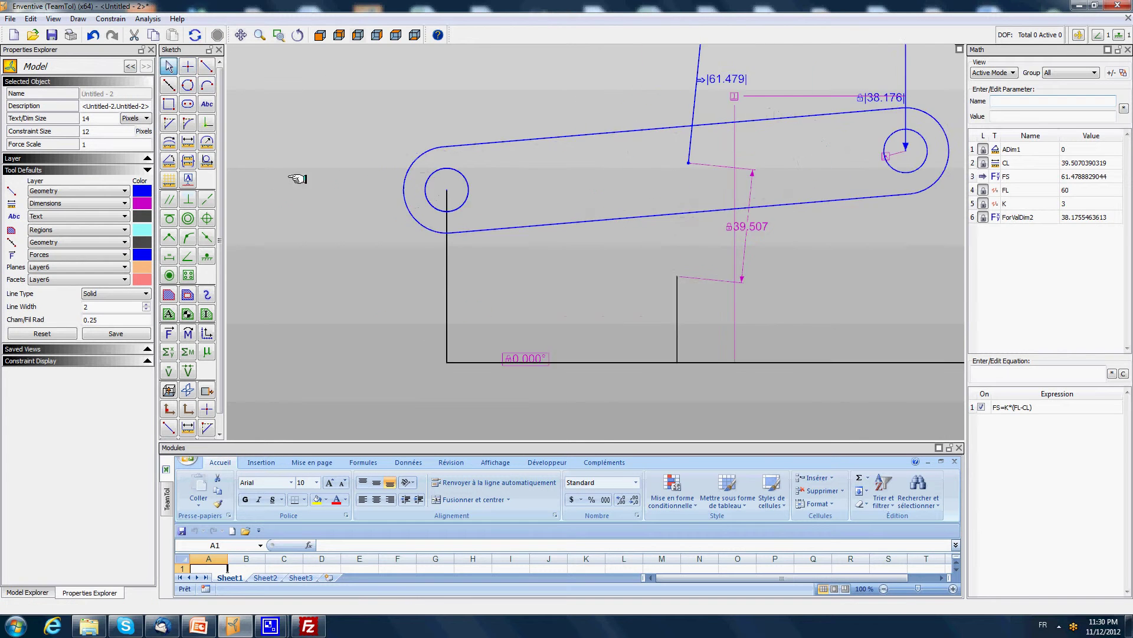
pyautogui.scroll(3, 323, 173)
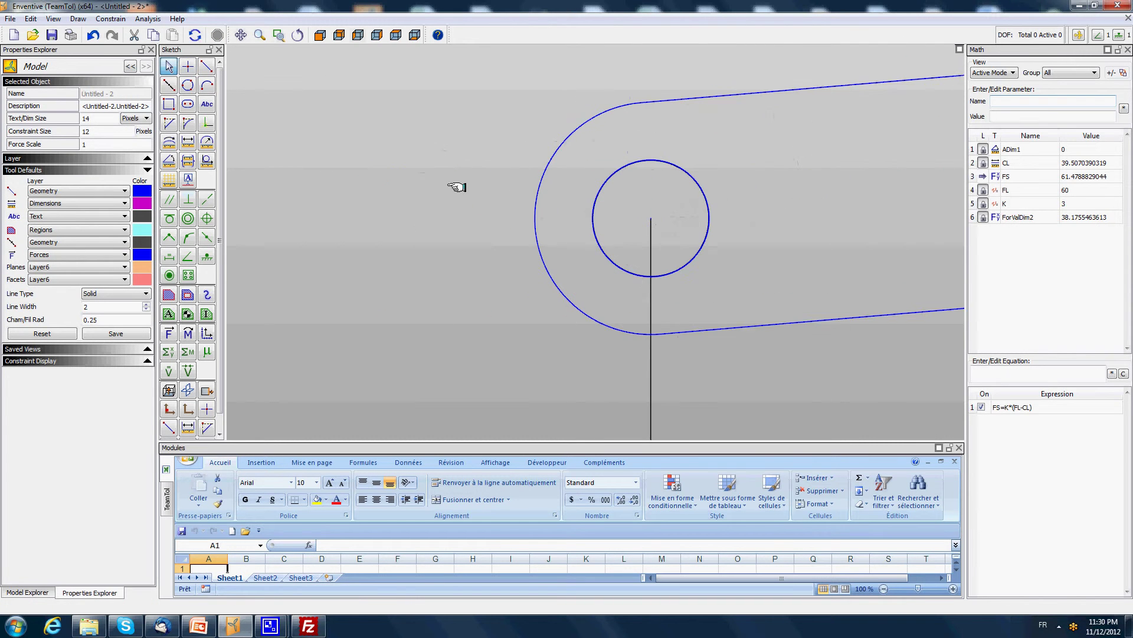
# Step: Add a radial reaction force on the pivot pin circle with 0.2 friction coefficient
pyautogui.click(169, 332)
pyautogui.click(545, 79)
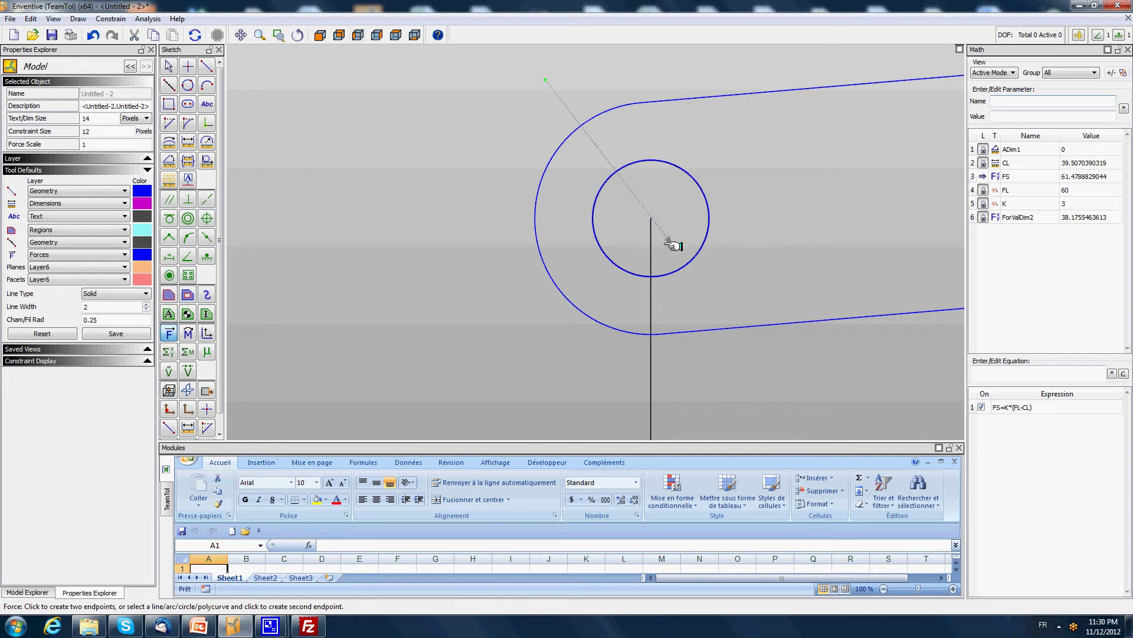
pyautogui.click(689, 253)
pyautogui.click(737, 269)
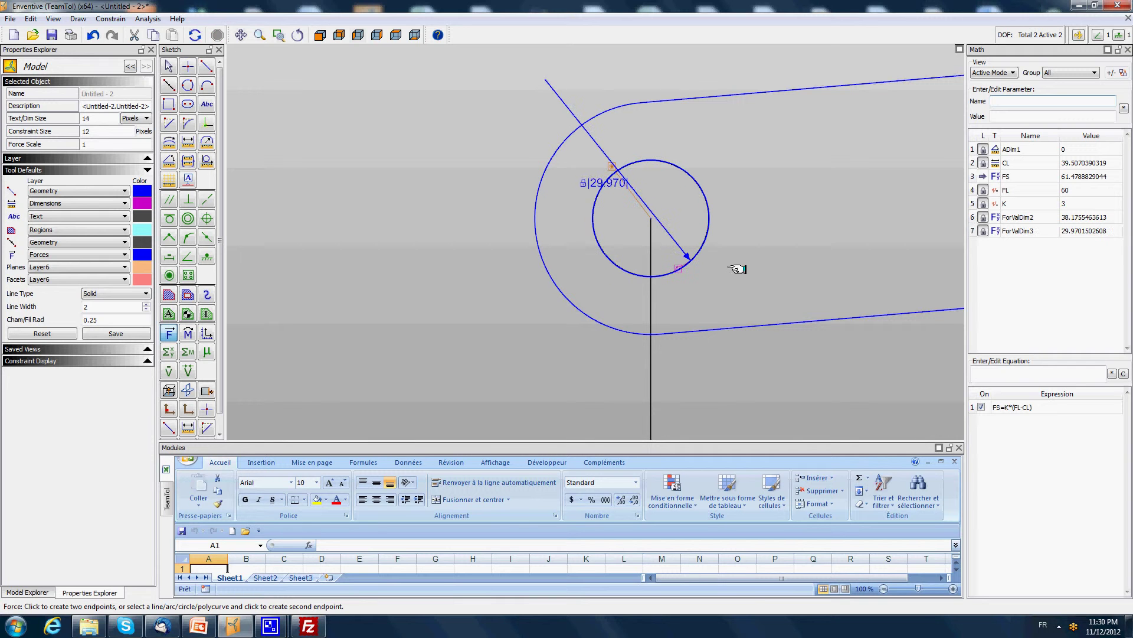
pyautogui.click(187, 199)
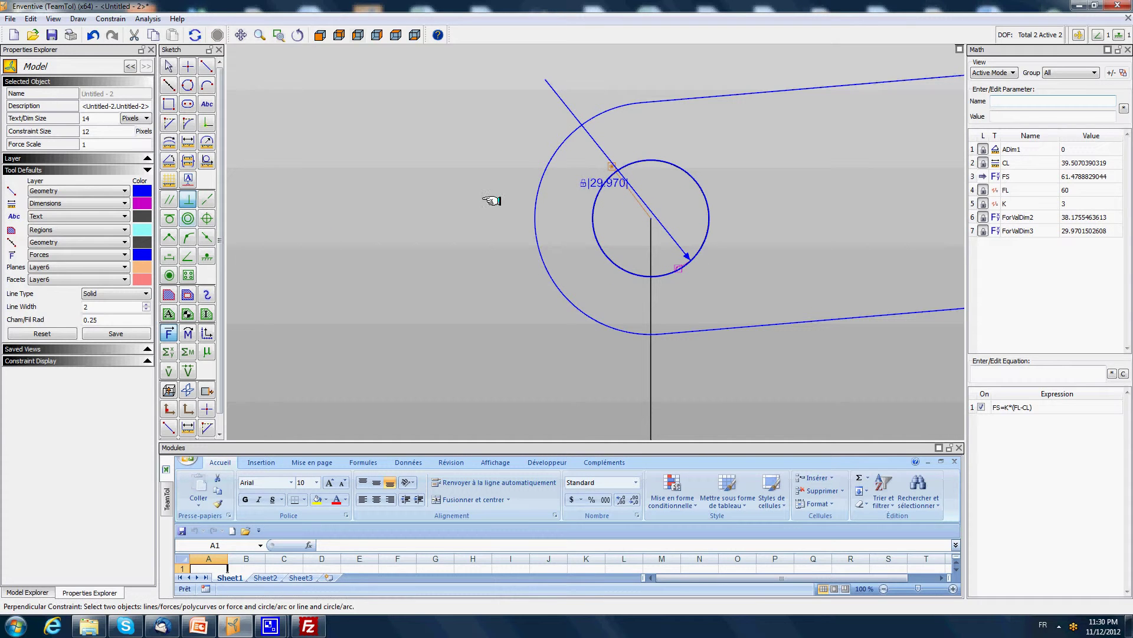
pyautogui.click(638, 193)
pyautogui.click(685, 175)
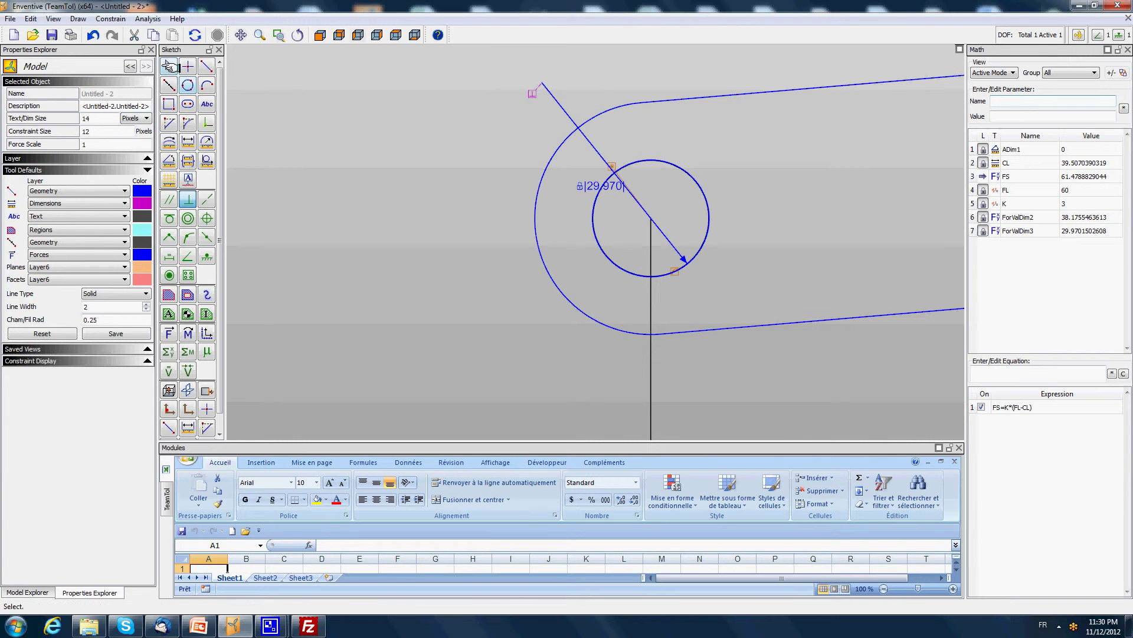
pyautogui.click(206, 351)
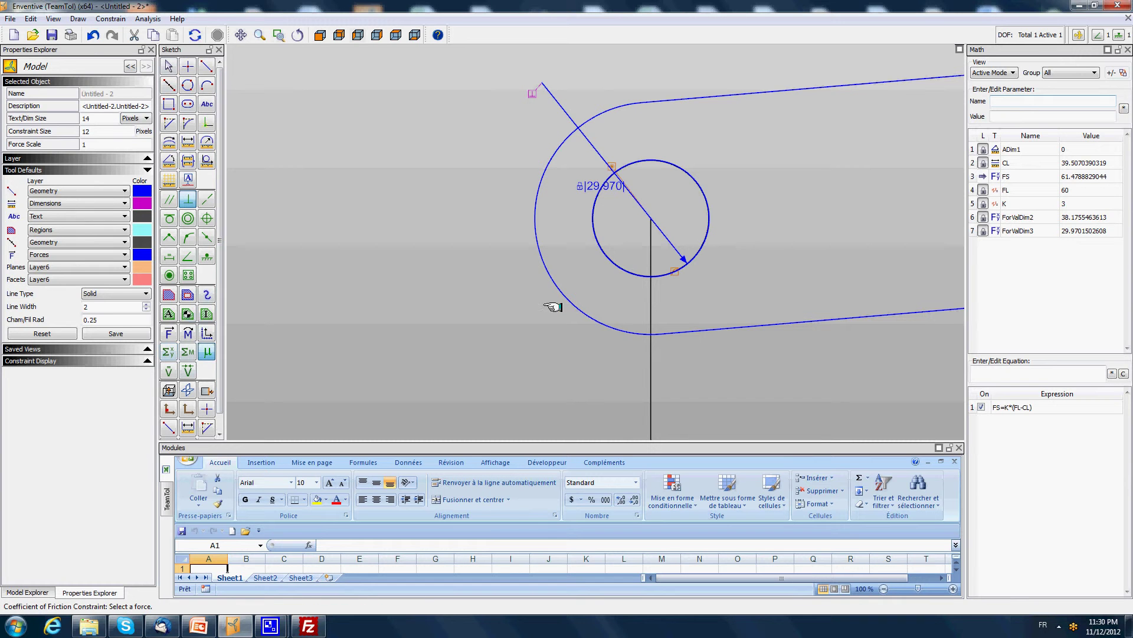
pyautogui.click(676, 244)
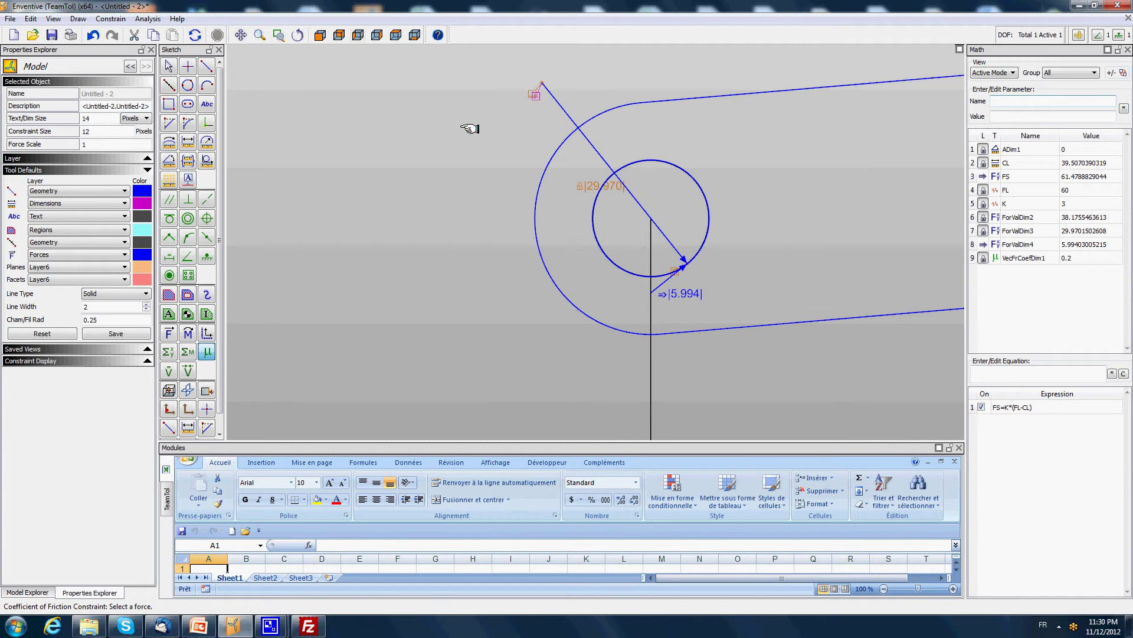
# Step: Toggle the locks on the 29.970 pivot force and 38.176 tip force values
pyautogui.click(168, 66)
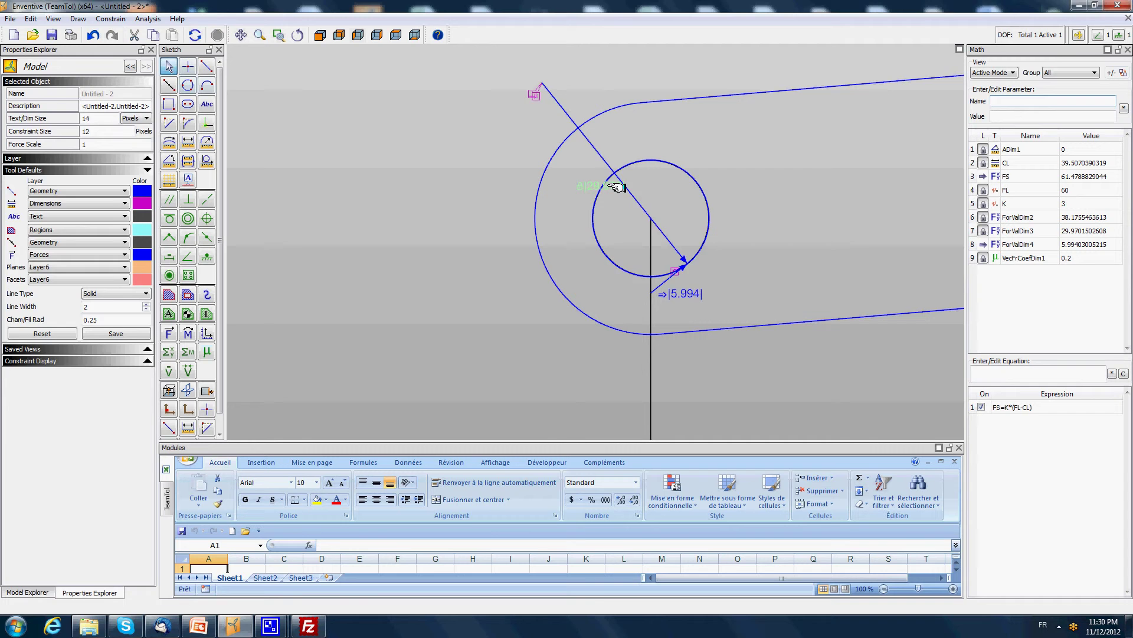
pyautogui.rightClick(616, 186)
pyautogui.click(638, 228)
pyautogui.click(772, 177)
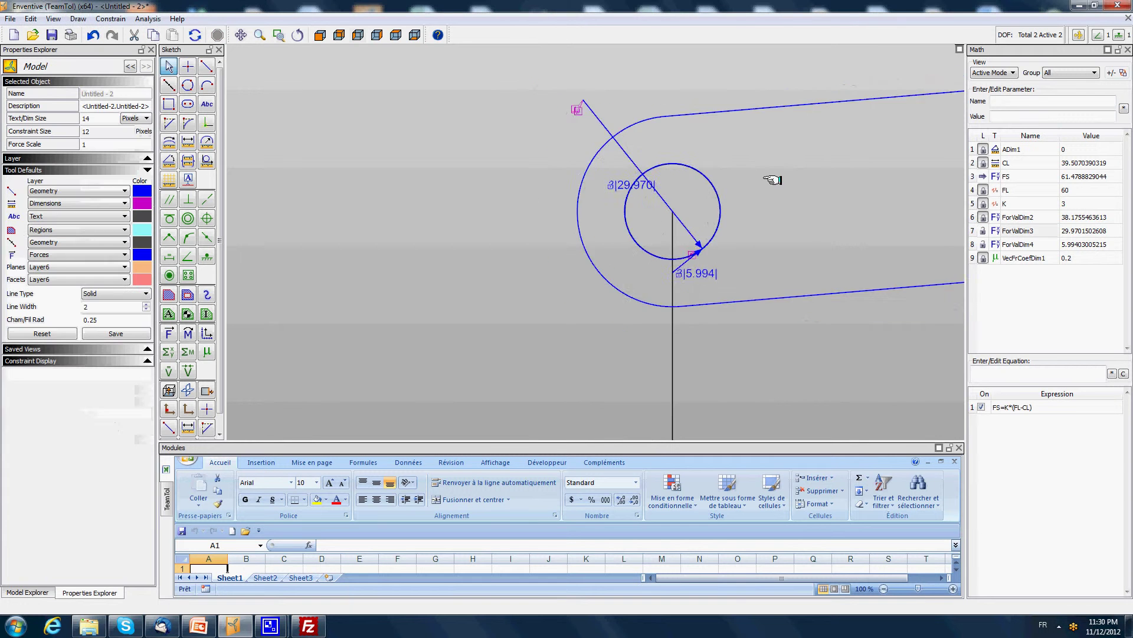
pyautogui.scroll(-3, 772, 177)
pyautogui.scroll(-2, 845, 258)
pyautogui.moveTo(867, 273); pyautogui.dragTo(515, 272, button='middle')
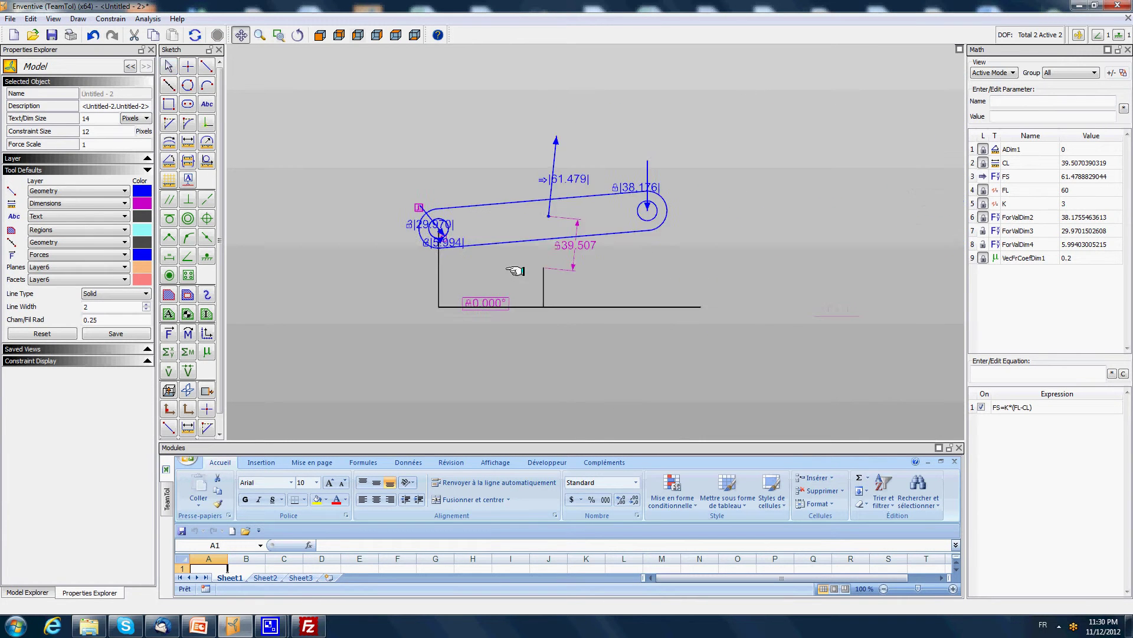
pyautogui.click(168, 65)
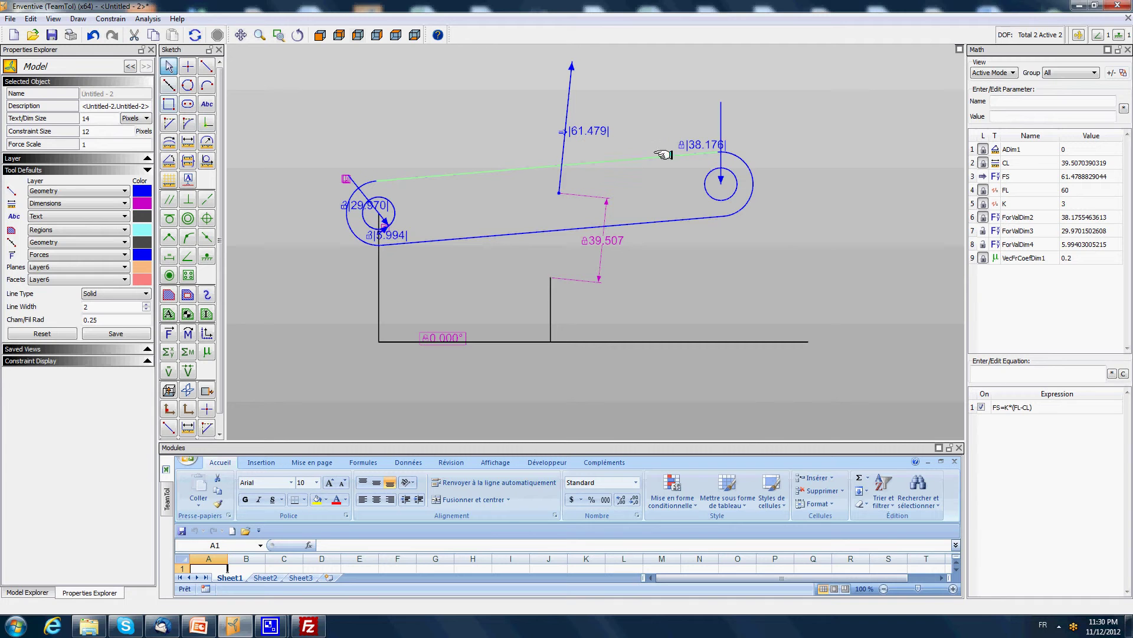
pyautogui.rightClick(685, 146)
pyautogui.click(738, 184)
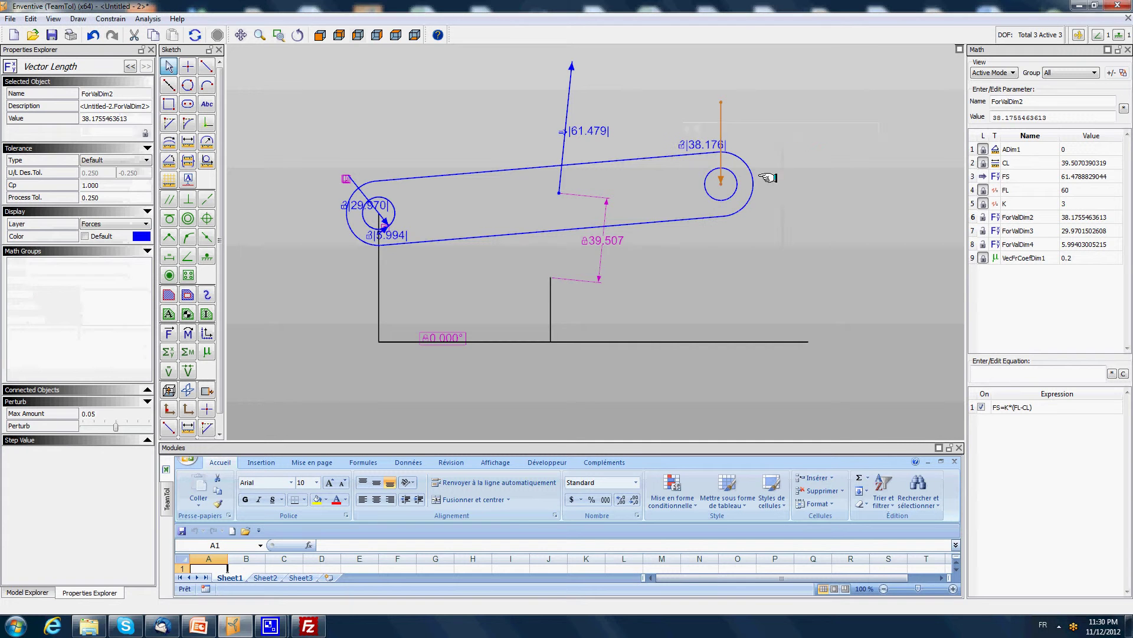
pyautogui.click(804, 147)
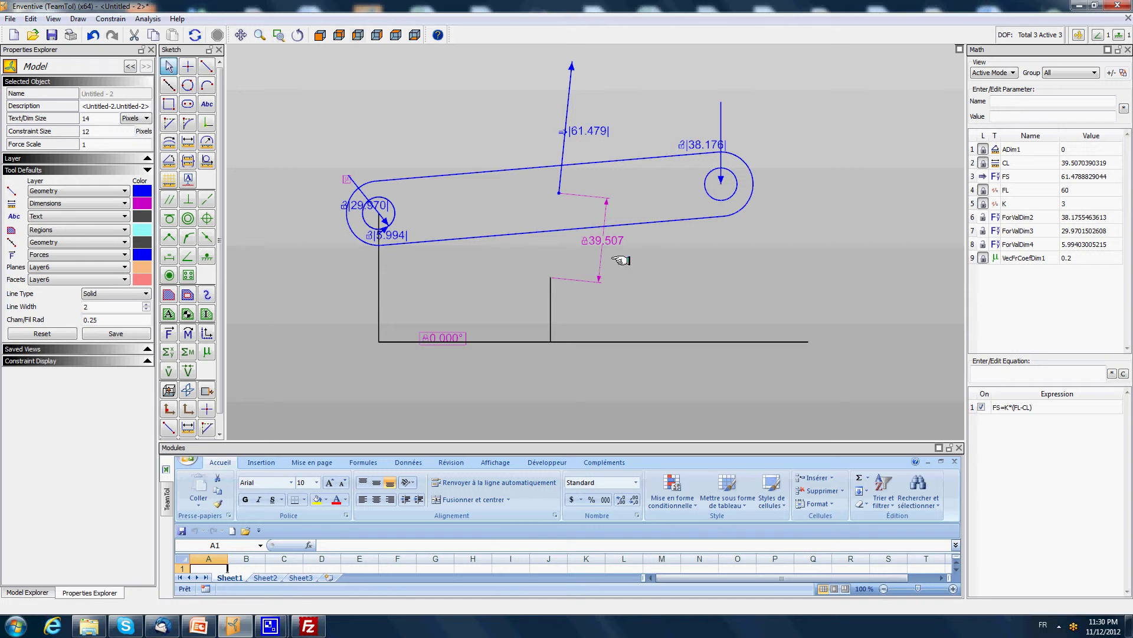
# Step: Sum the two pivot forces, spring force and tip force to zero in X and Y
pyautogui.click(168, 352)
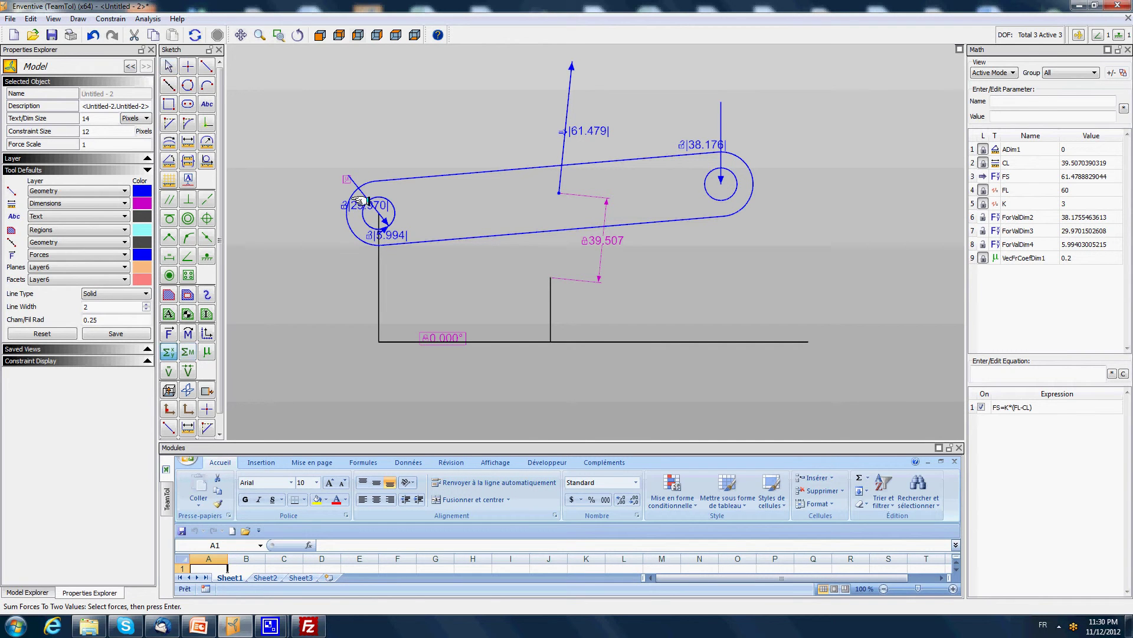
pyautogui.click(361, 202)
pyautogui.click(383, 226)
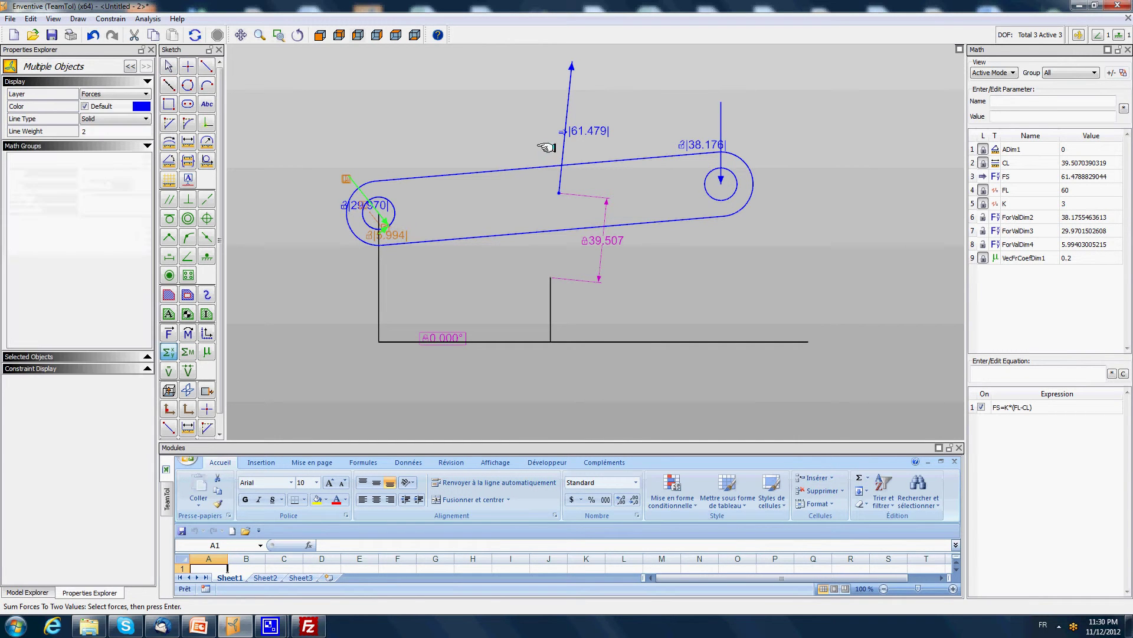
pyautogui.click(564, 143)
pyautogui.click(720, 131)
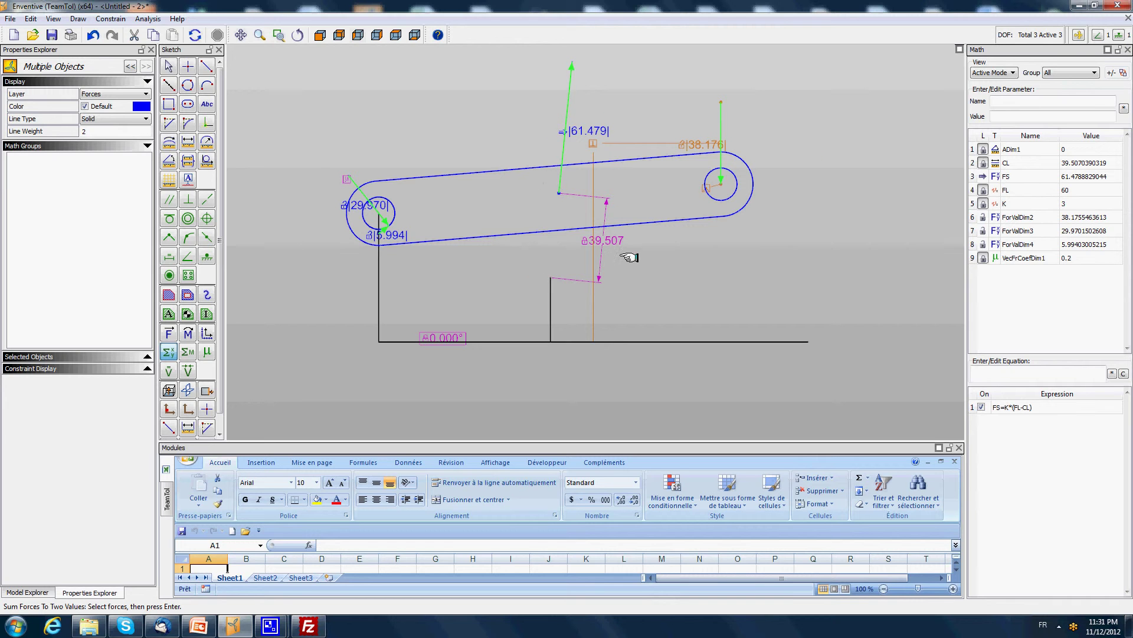
pyautogui.press('Return')
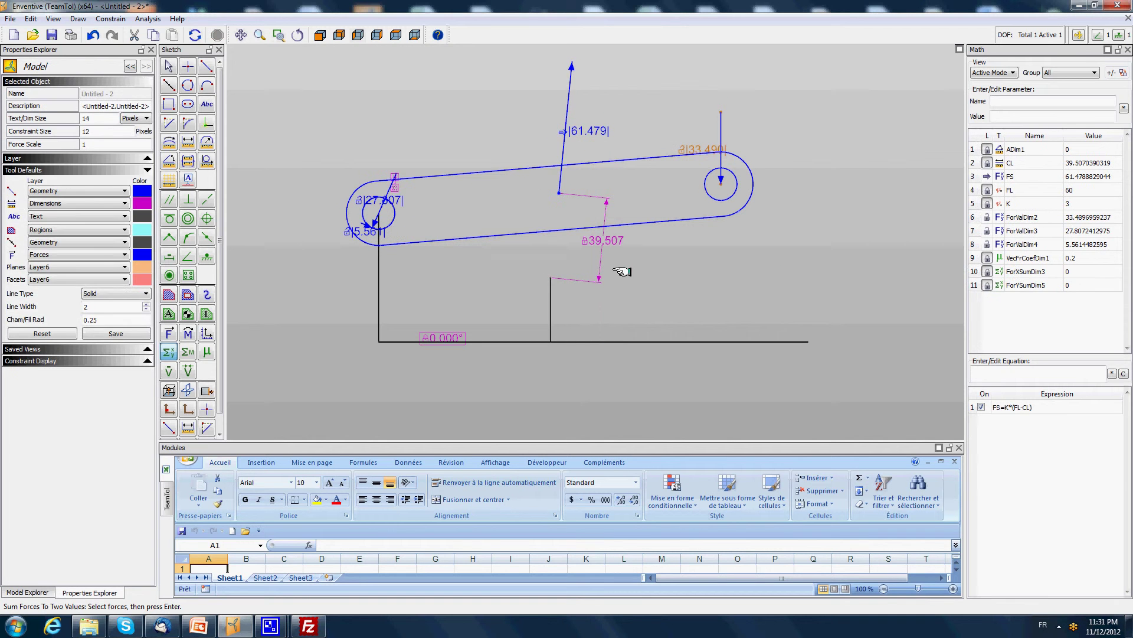
# Step: Sum the four forces' moments about the pivot circle centre to zero
pyautogui.click(187, 351)
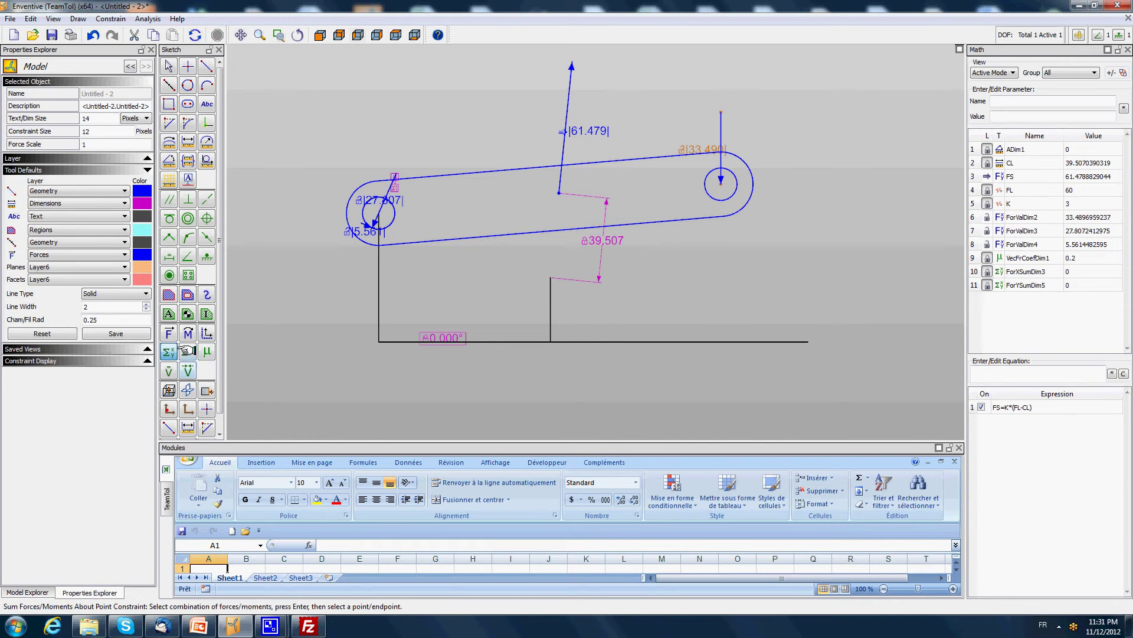
pyautogui.click(366, 220)
pyautogui.click(382, 201)
pyautogui.click(564, 135)
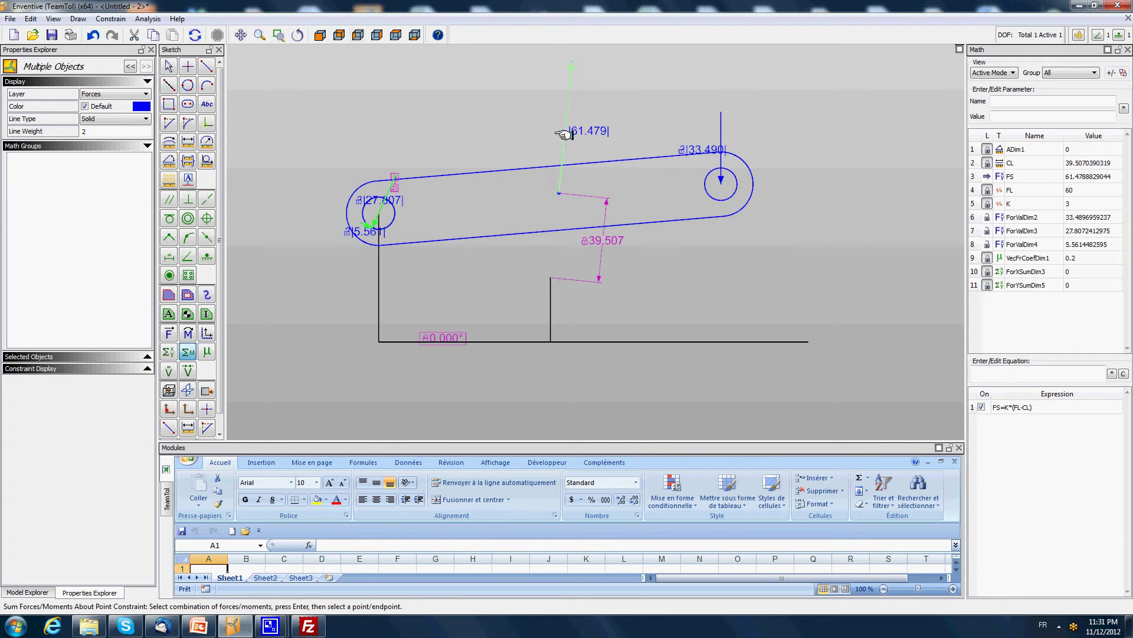
pyautogui.click(720, 141)
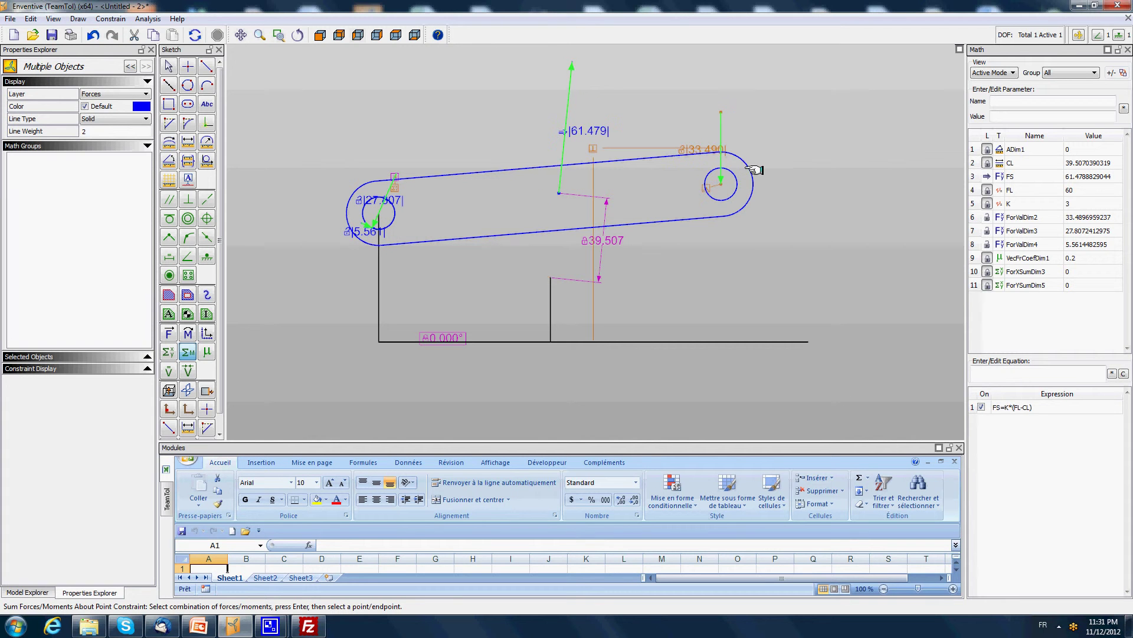
pyautogui.press('Return')
pyautogui.click(379, 215)
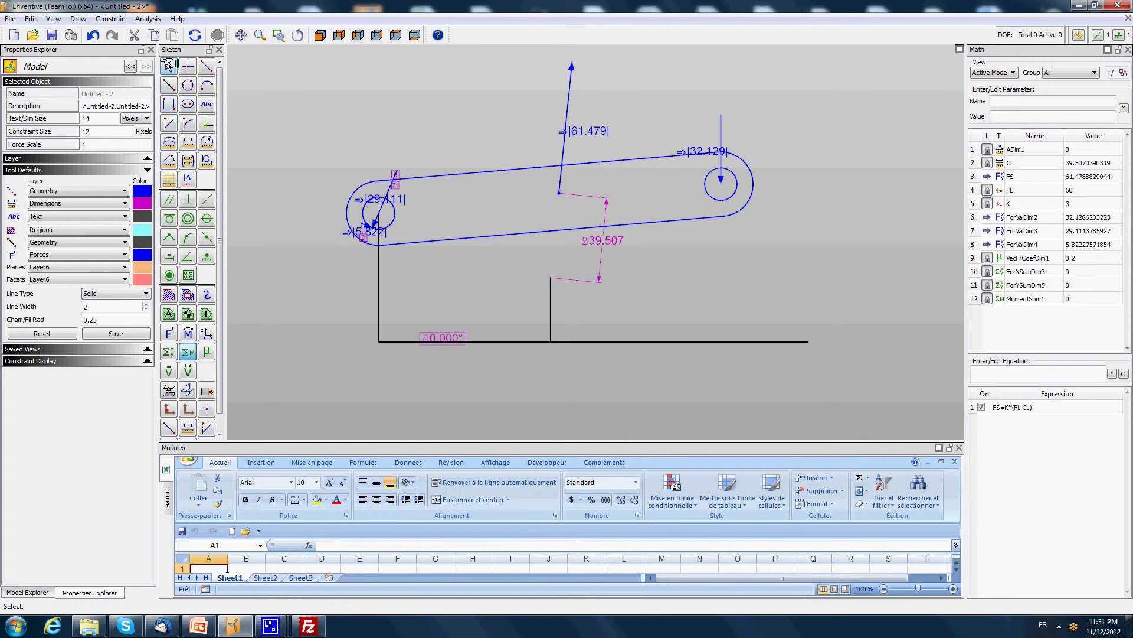
# Step: Unlock the 39.507 spring length dimension so it is solved freely
pyautogui.click(168, 66)
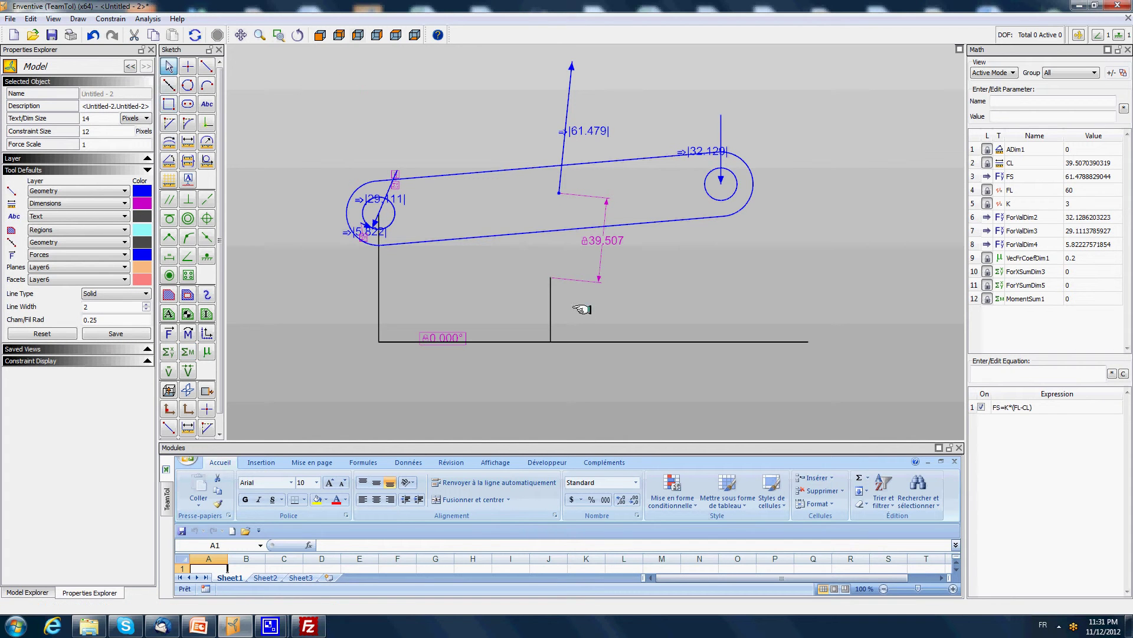
pyautogui.click(608, 243)
pyautogui.rightClick(608, 242)
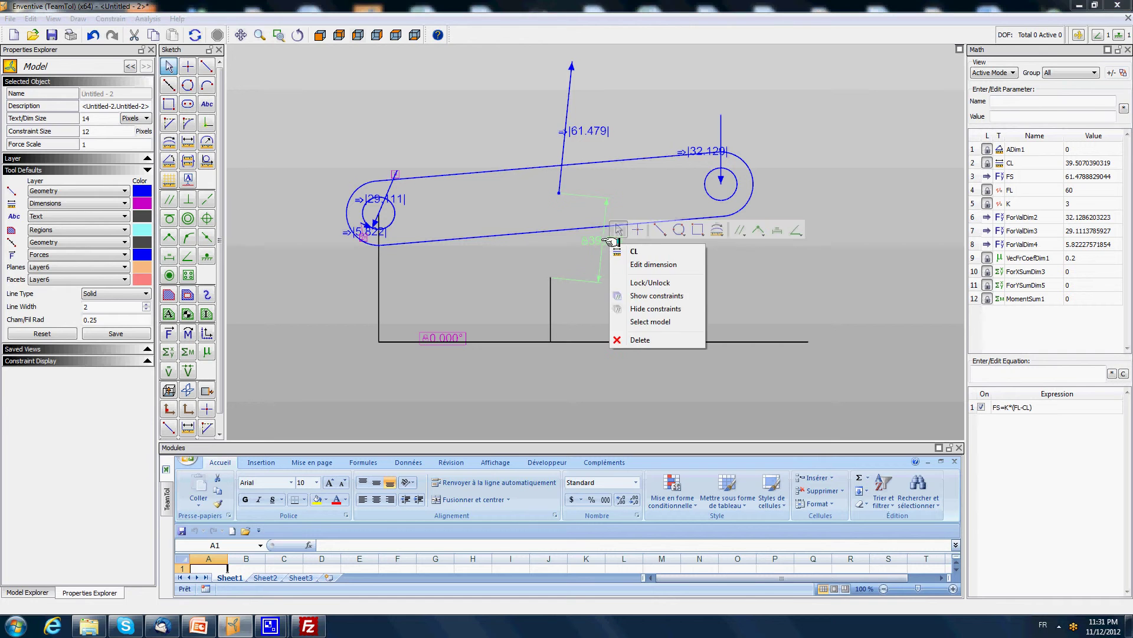
pyautogui.click(716, 273)
pyautogui.click(282, 167)
# Step: Add a linear dimension Dim6 from the tip circle to the ground line, reading 74.265
pyautogui.click(188, 142)
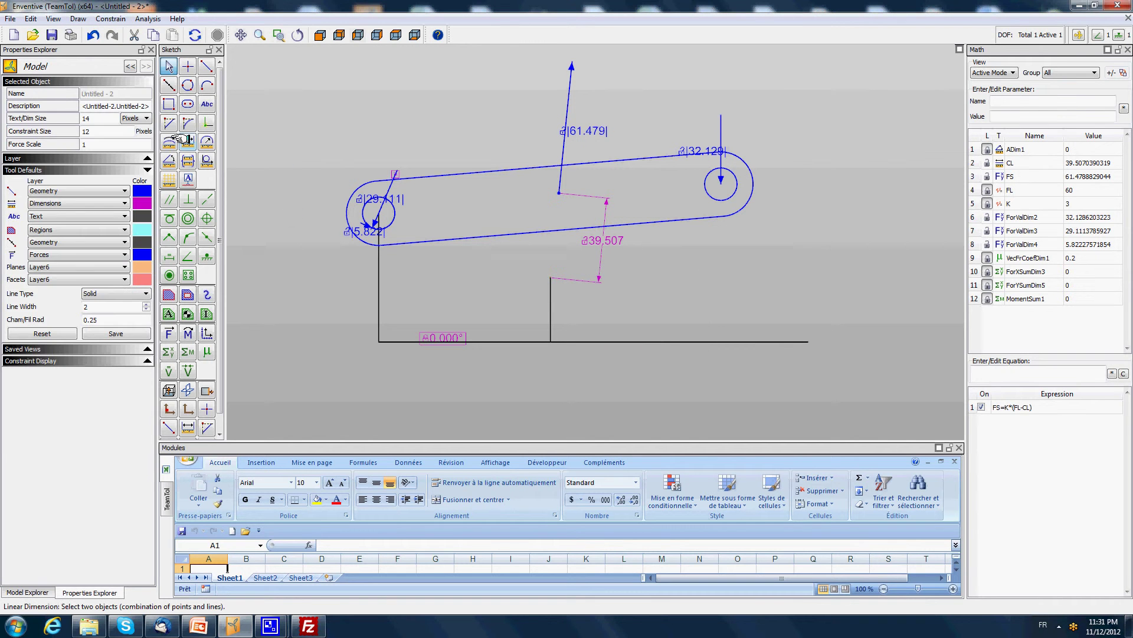
pyautogui.click(720, 184)
pyautogui.click(762, 341)
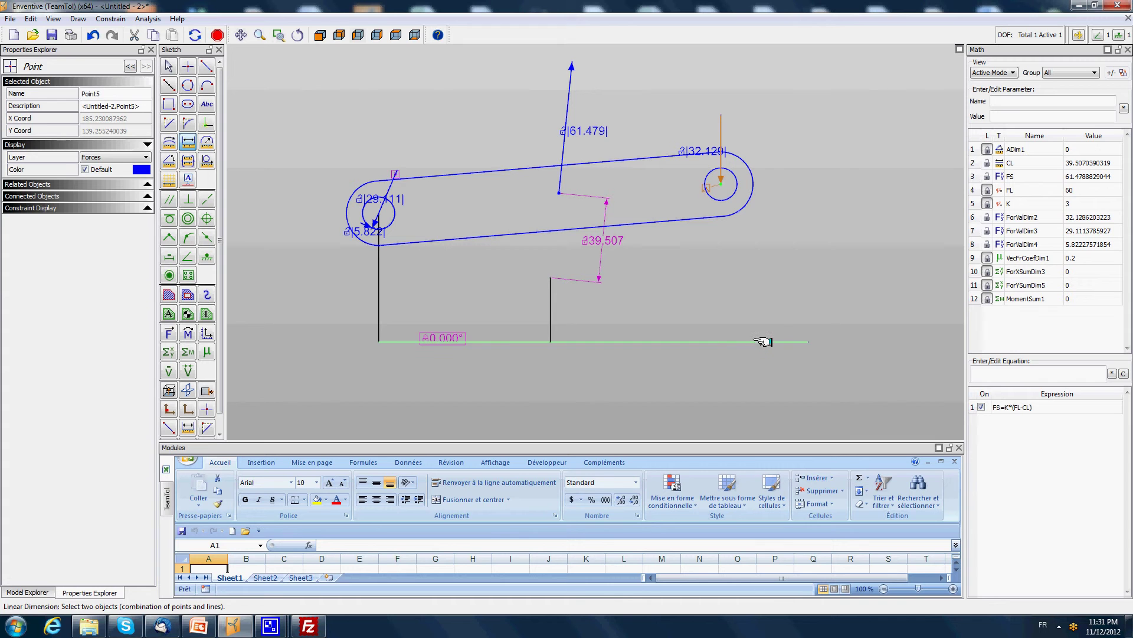
pyautogui.click(683, 277)
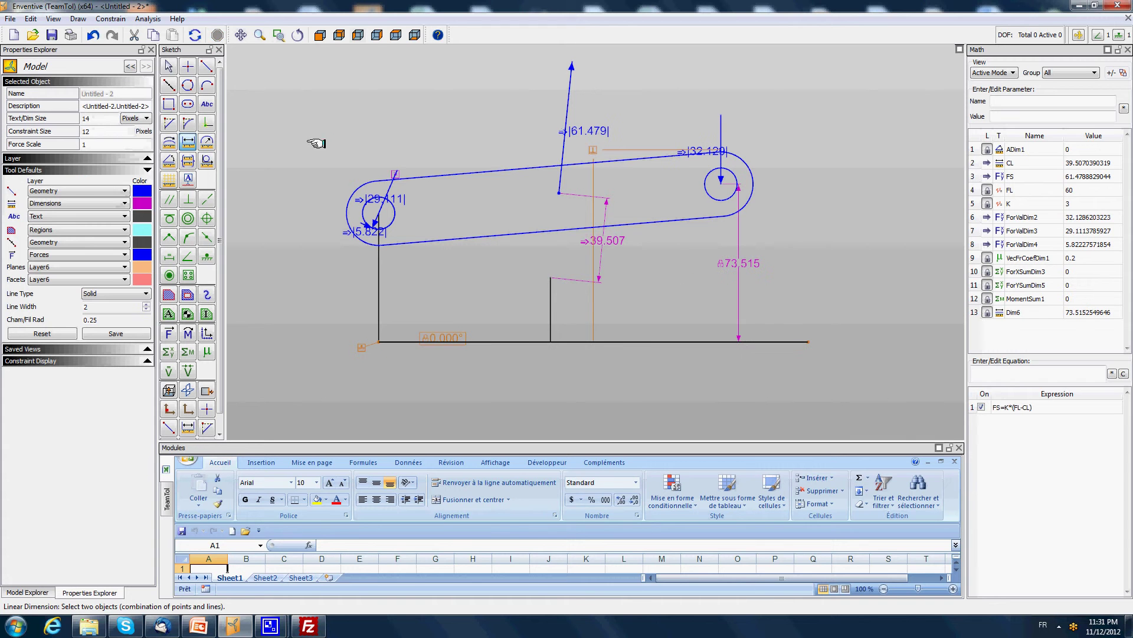
pyautogui.click(750, 264)
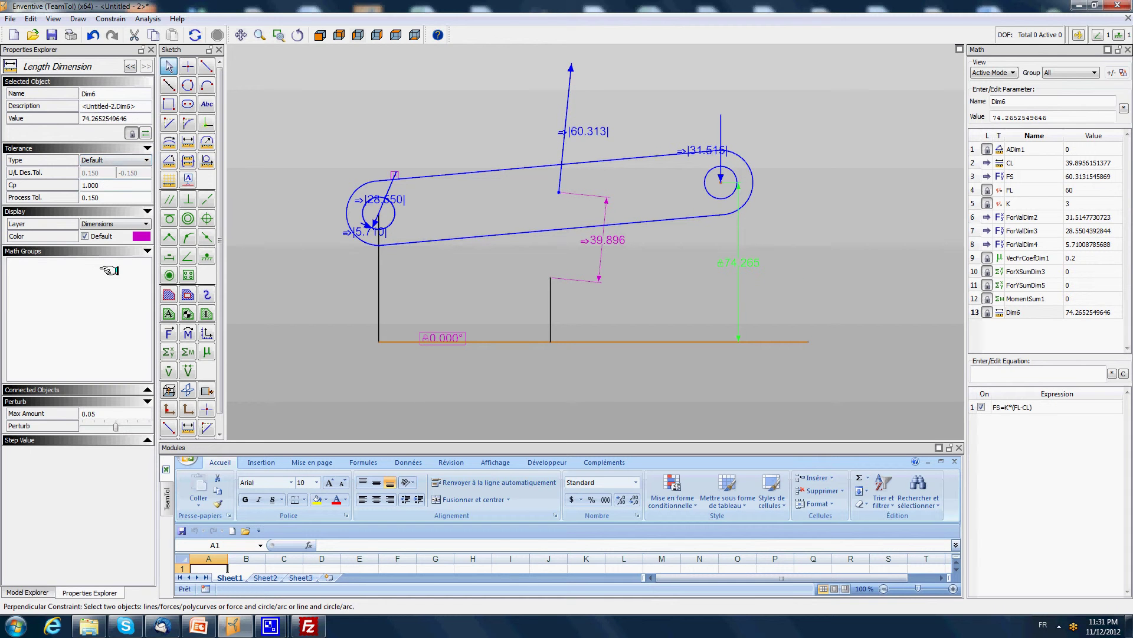
# Step: Zoom to the pivot and remove the centred pin-in-hole constraint
pyautogui.click(341, 248)
pyautogui.scroll(5, 389, 225)
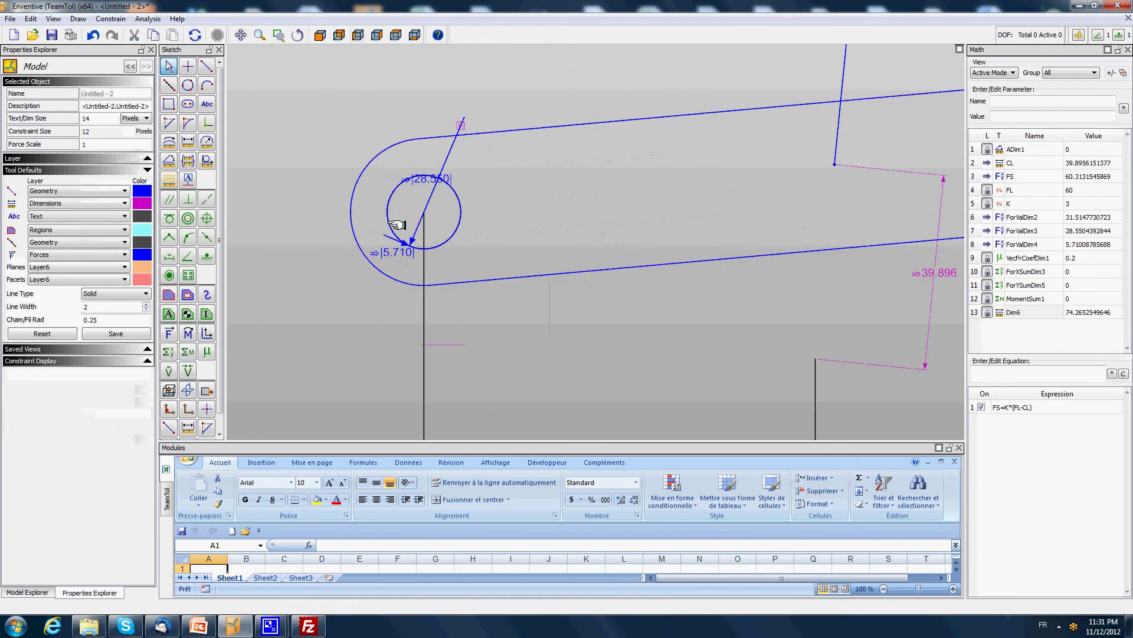
pyautogui.scroll(3, 331, 225)
pyautogui.scroll(-1, 329, 223)
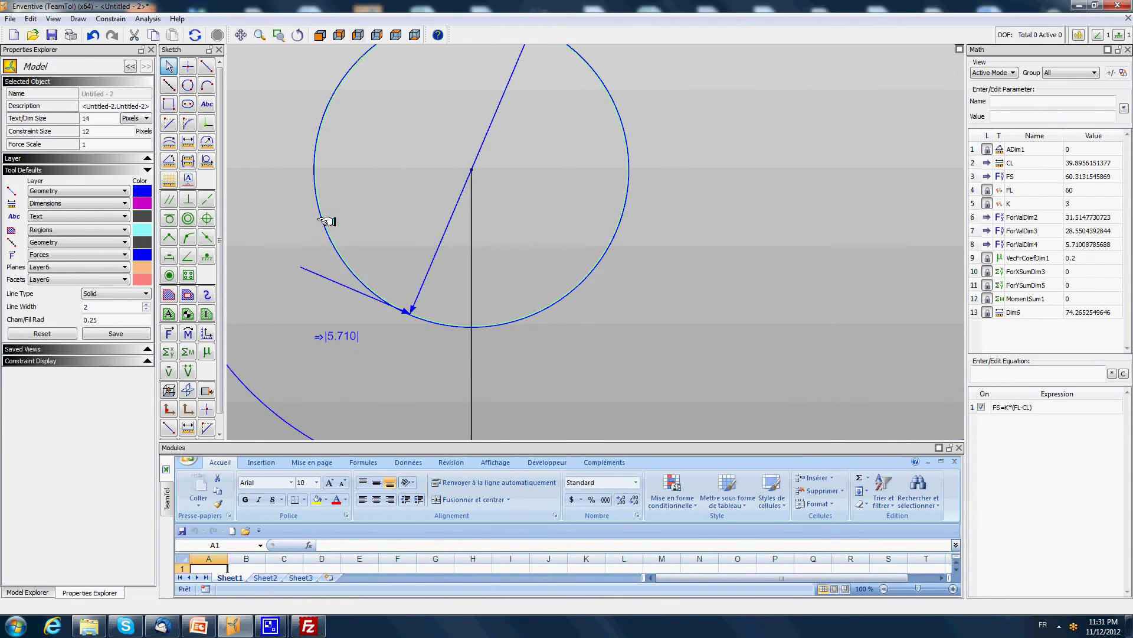
pyautogui.click(329, 223)
pyautogui.click(466, 113)
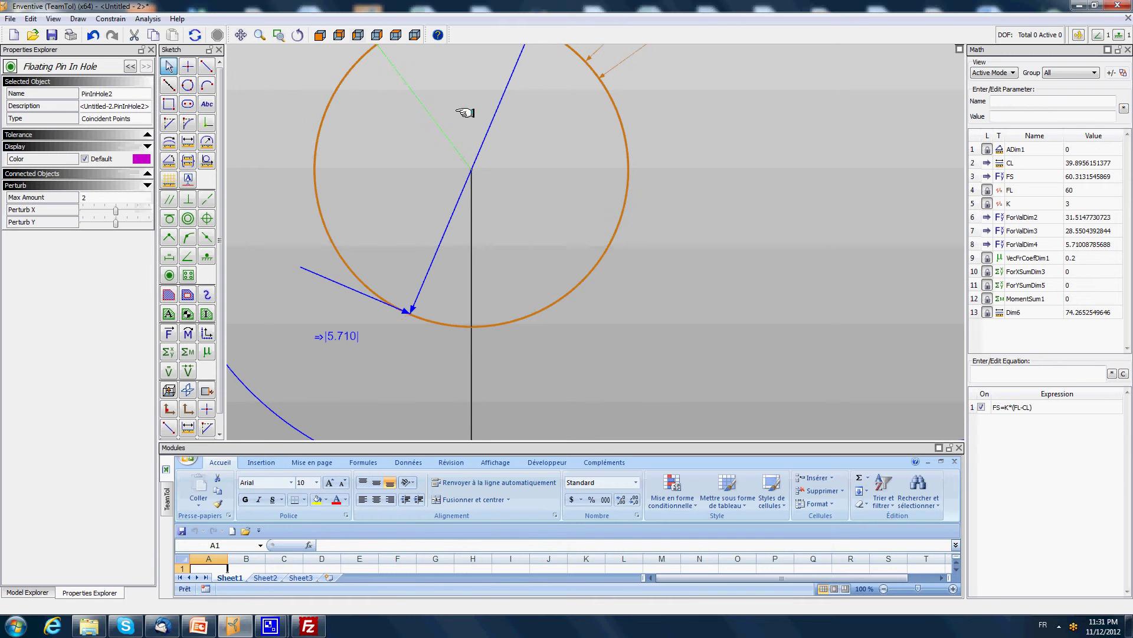
pyautogui.press('Escape')
# Step: Make the pin circle tangent to the pivot hole circle
pyautogui.click(168, 218)
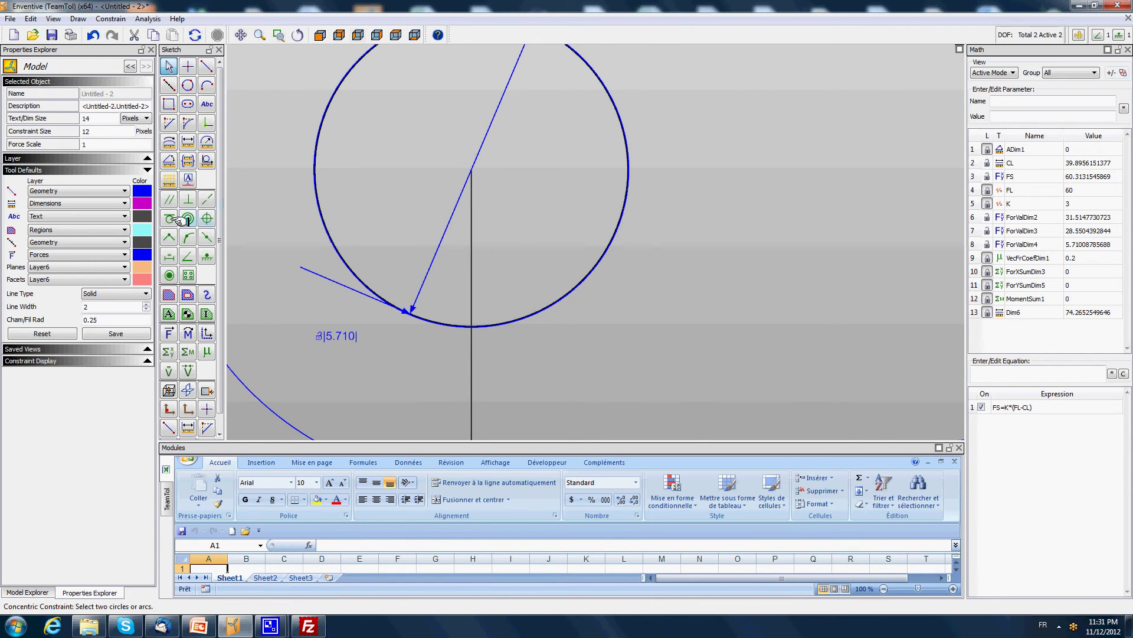
pyautogui.click(321, 233)
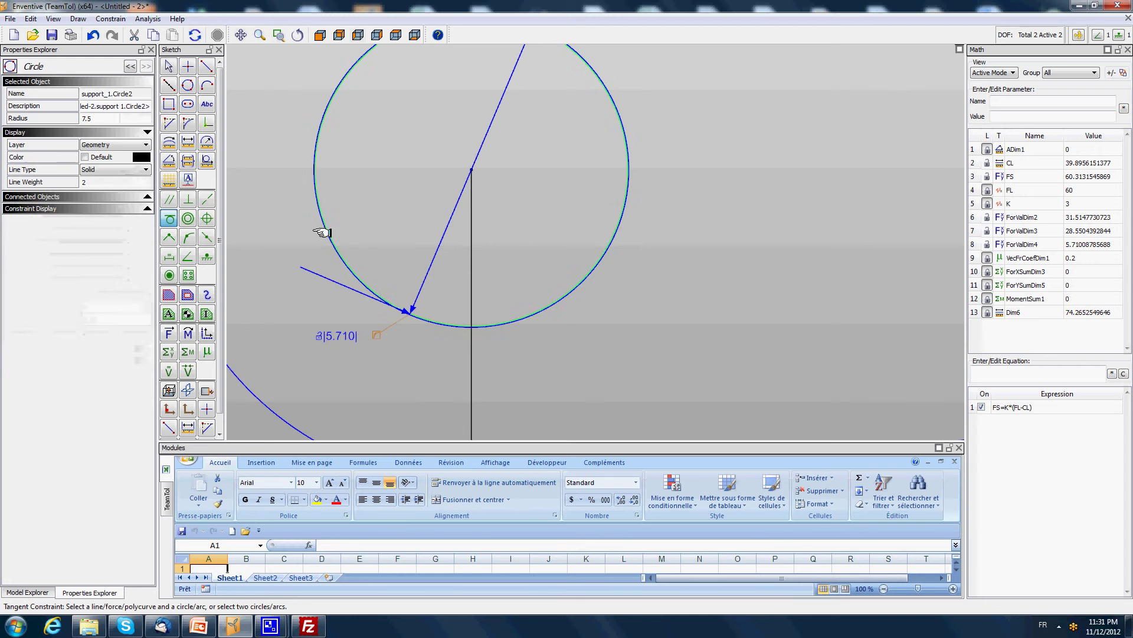
pyautogui.click(324, 229)
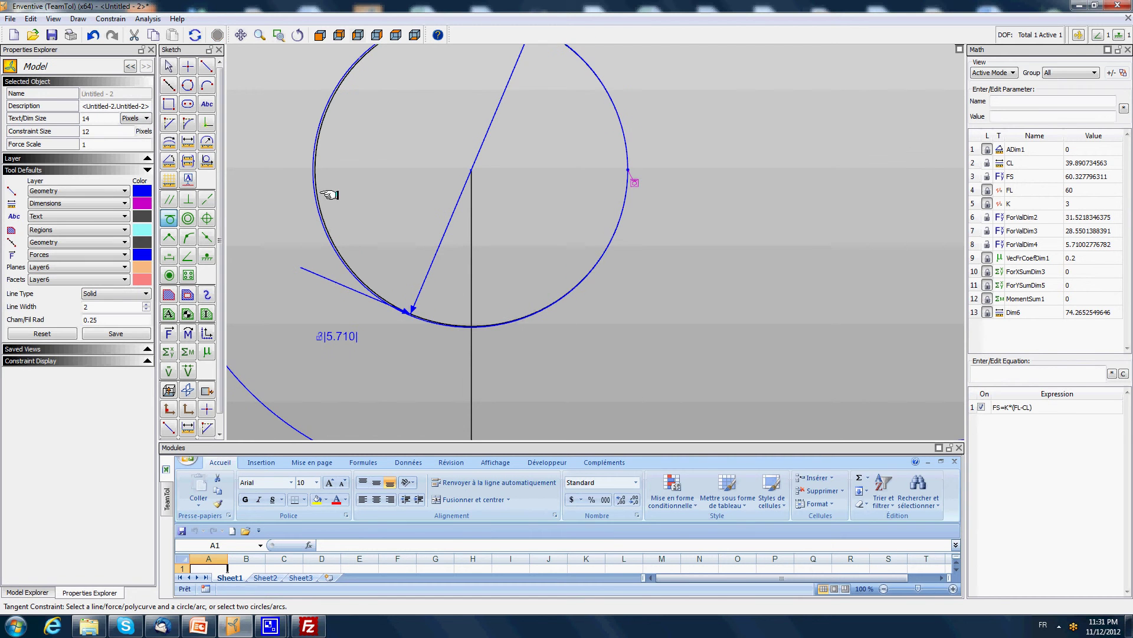
pyautogui.click(168, 66)
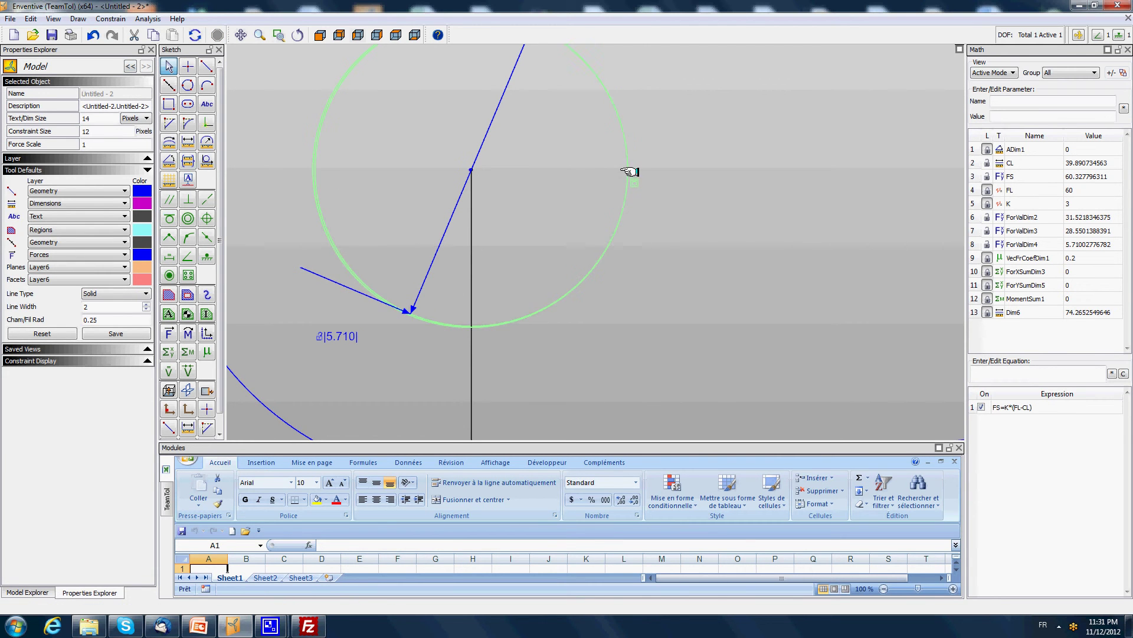
# Step: Hold the contact point on the hole circle with Point On Object, reaching zero DOF
pyautogui.click(458, 329)
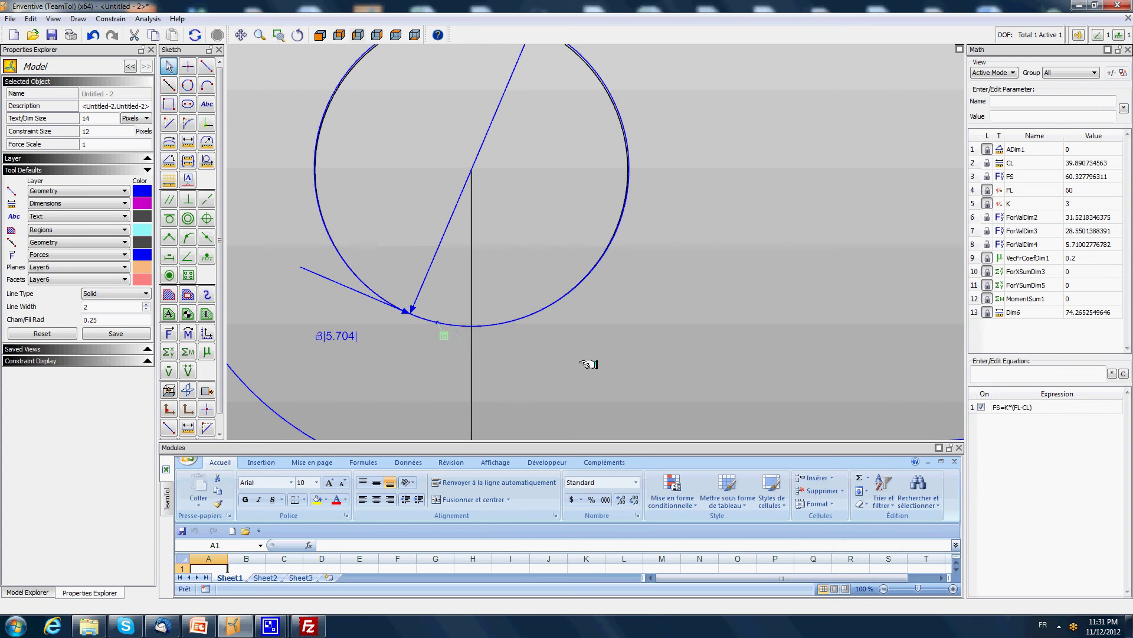
pyautogui.press('Escape')
pyautogui.press('p')
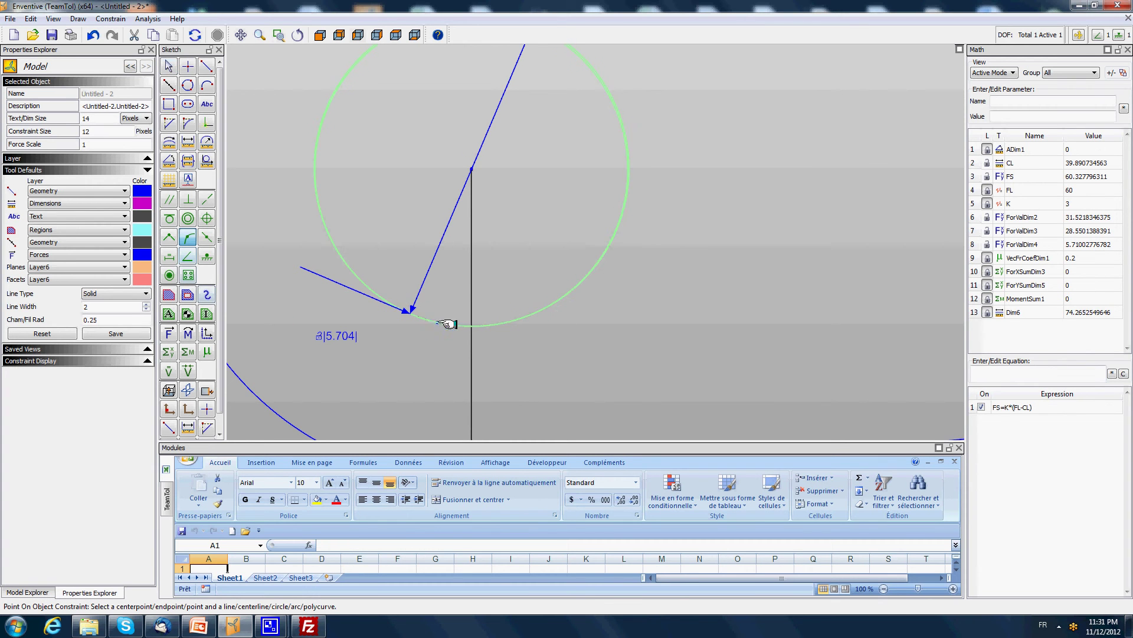
pyautogui.click(437, 324)
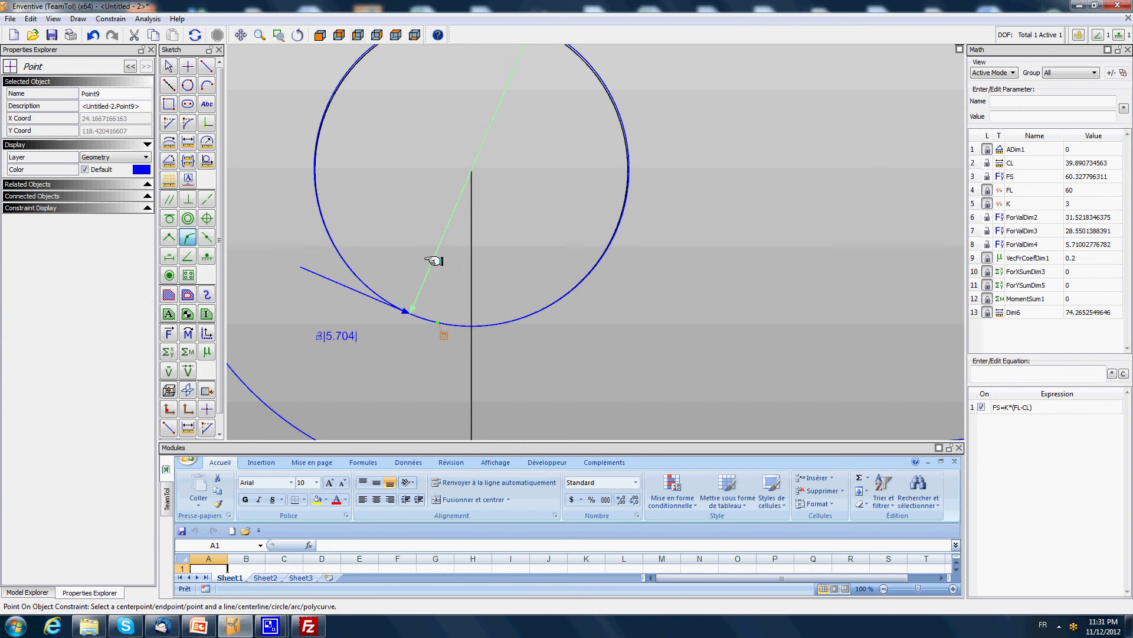
pyautogui.scroll(-5, 516, 317)
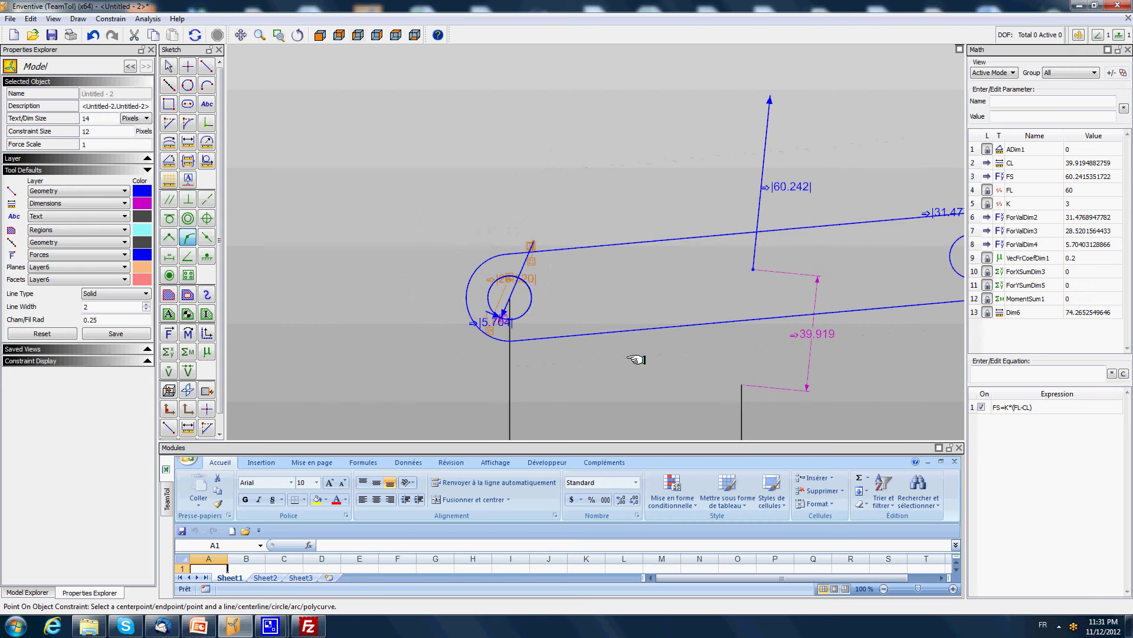
pyautogui.moveTo(617, 370); pyautogui.dragTo(458, 313)
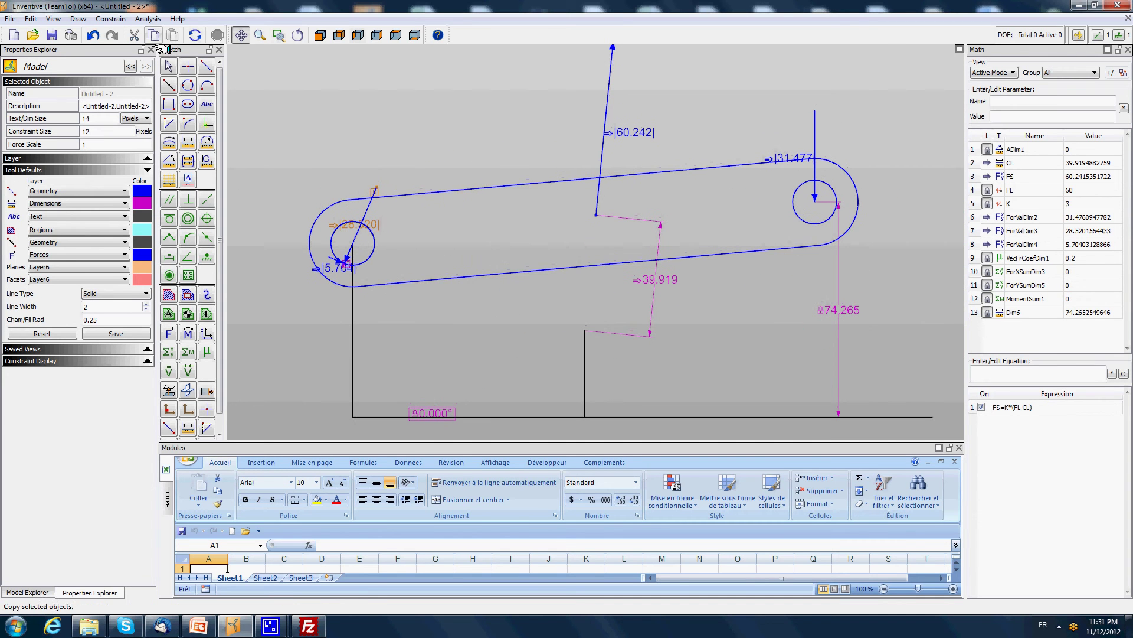
pyautogui.click(168, 66)
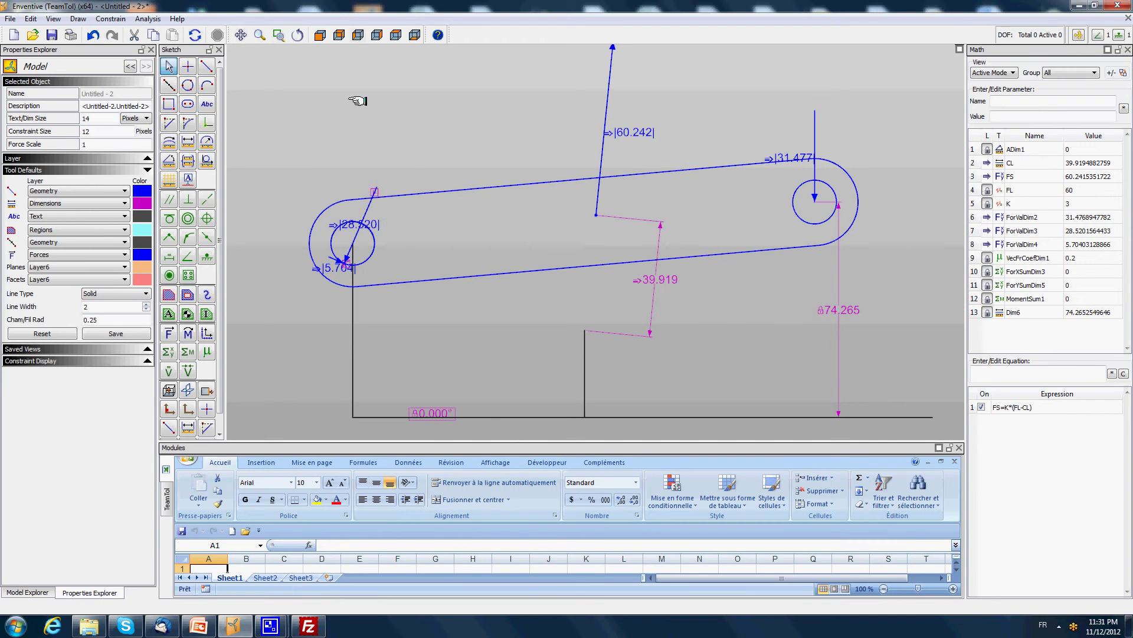